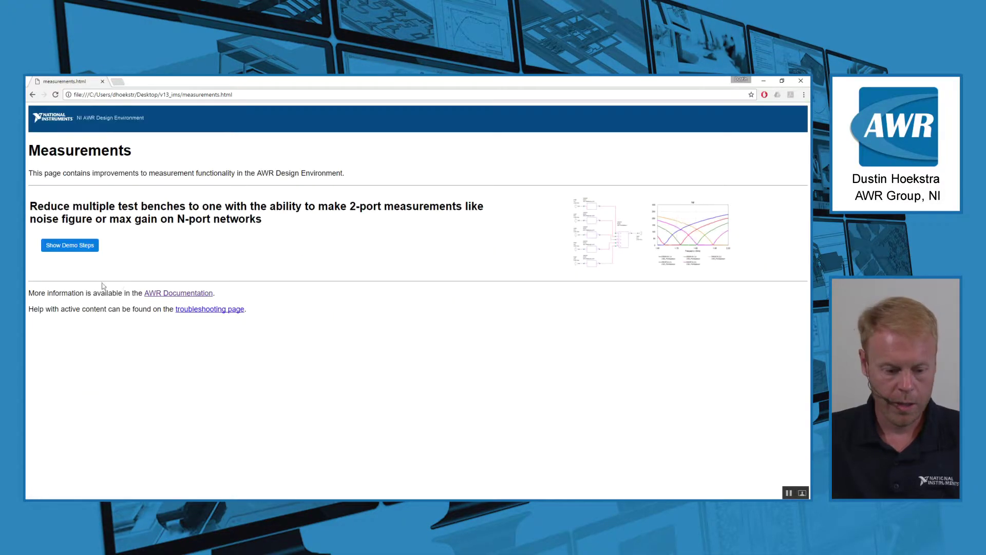
Reveal the demo steps on measurements.html to launch the 2-port measurements project in AWR.
{"action": "left_click", "coordinate": [67, 245]}
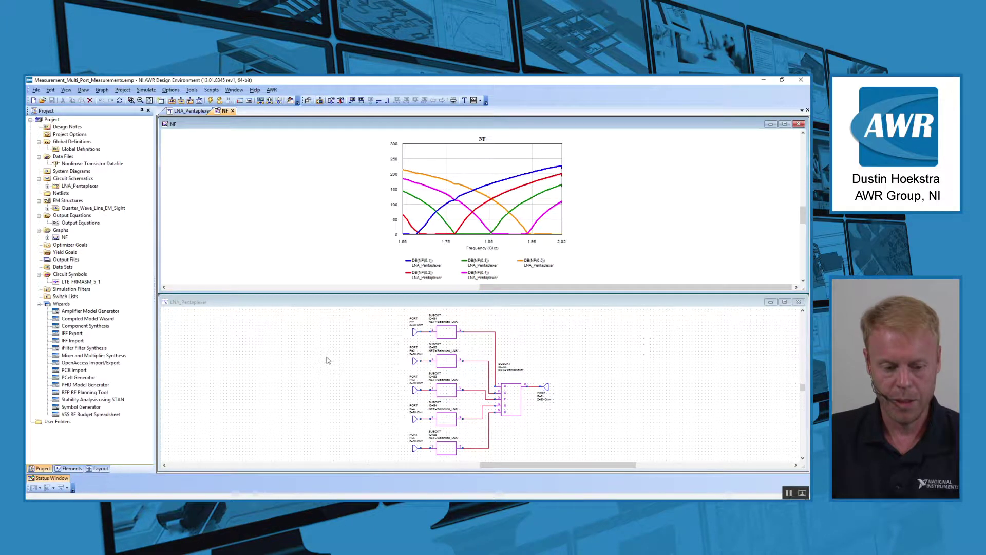
Expand the NF graph and review the first NF measurement's settings.
{"action": "left_click", "coordinate": [47, 238]}
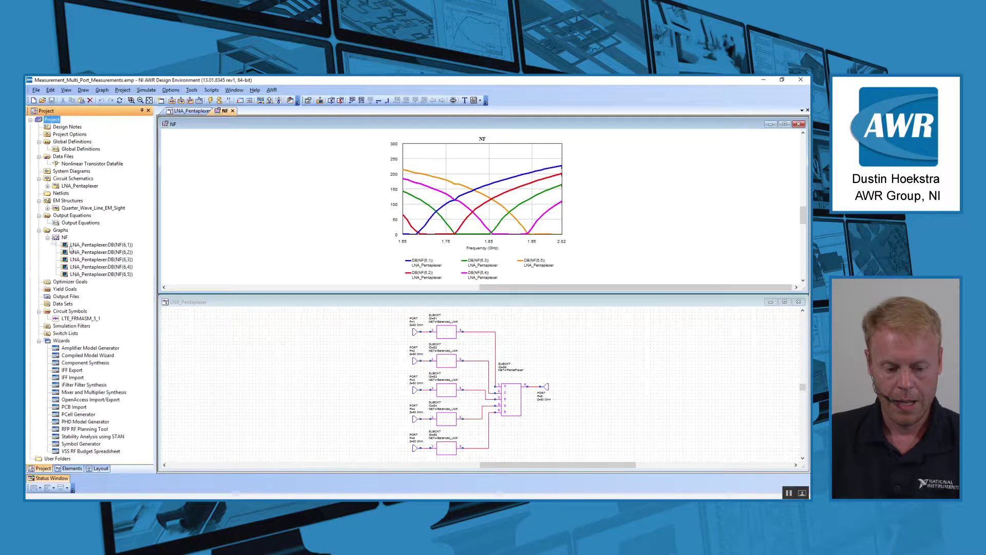
{"action": "double_click", "coordinate": [80, 246]}
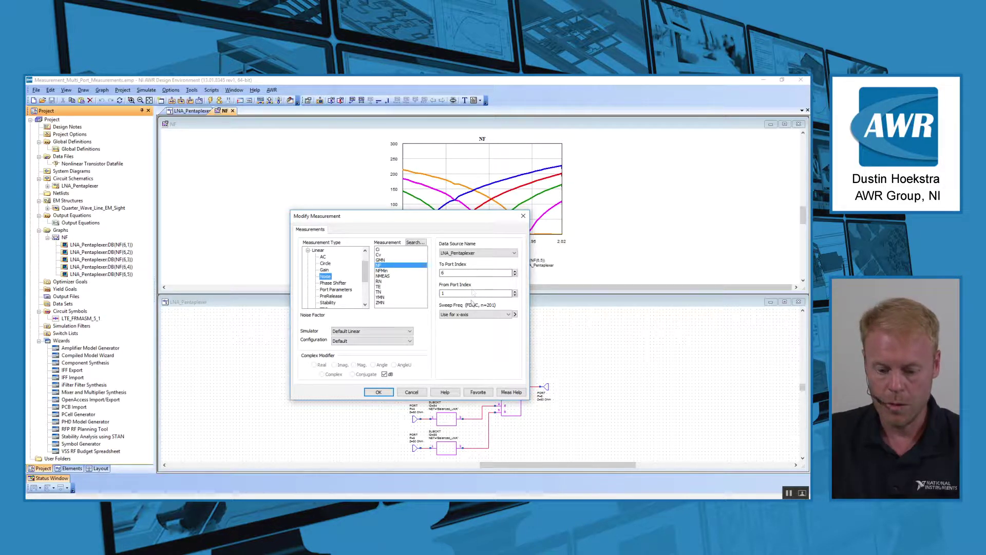
{"action": "left_click", "coordinate": [379, 393]}
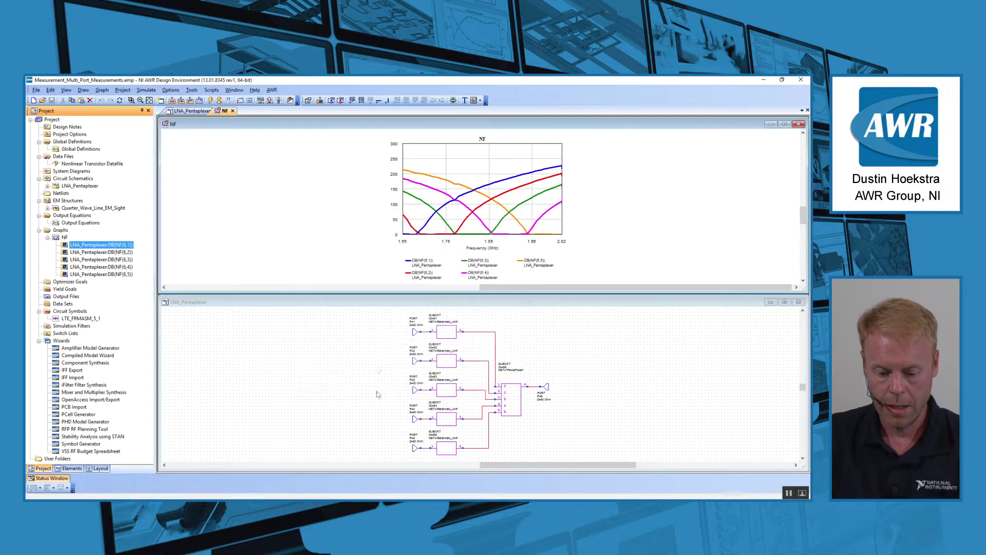
Maximize the LNA_Pentaplexer schematic and open the NF graph full-size, then go back to Chrome.
{"action": "double_click", "coordinate": [390, 303]}
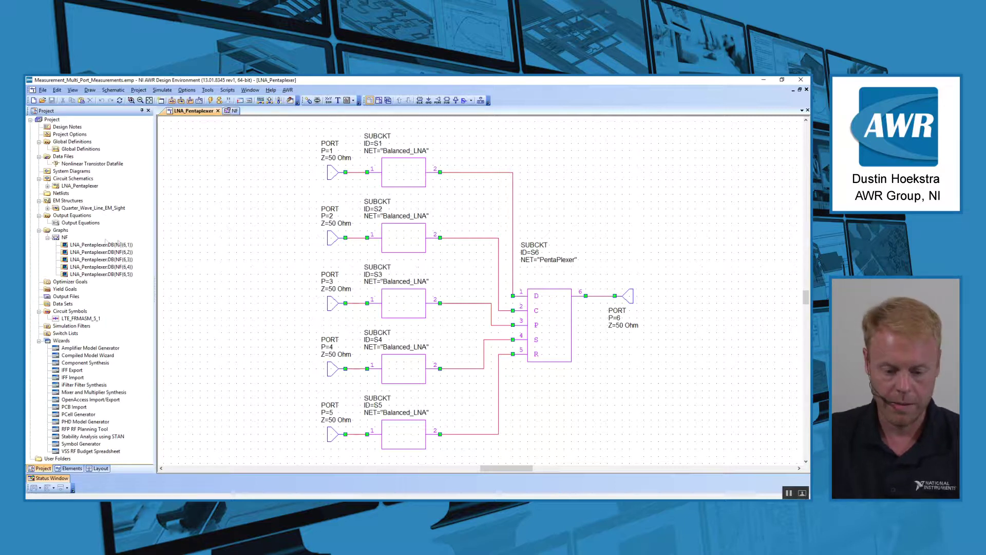
{"action": "double_click", "coordinate": [58, 238]}
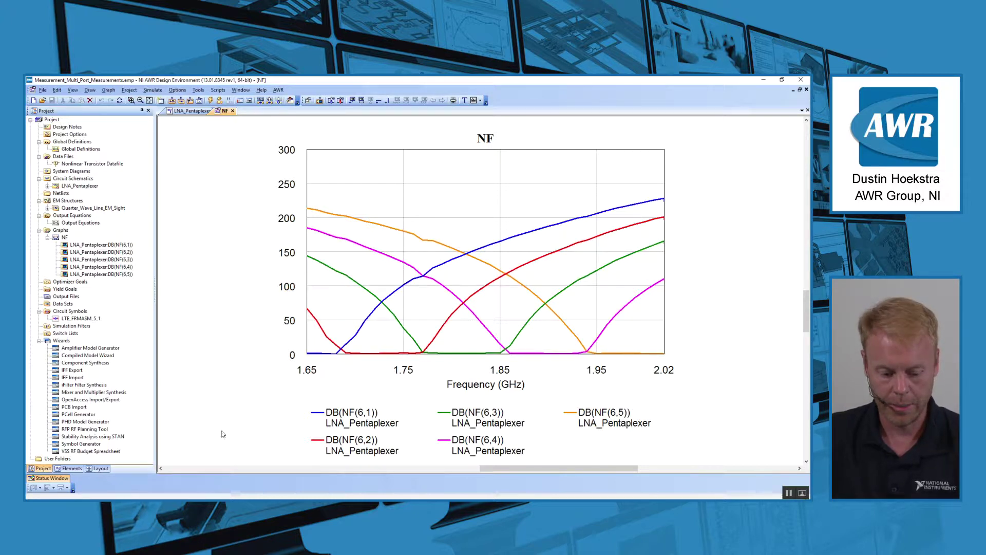
{"action": "key", "text": "alt+Tab"}
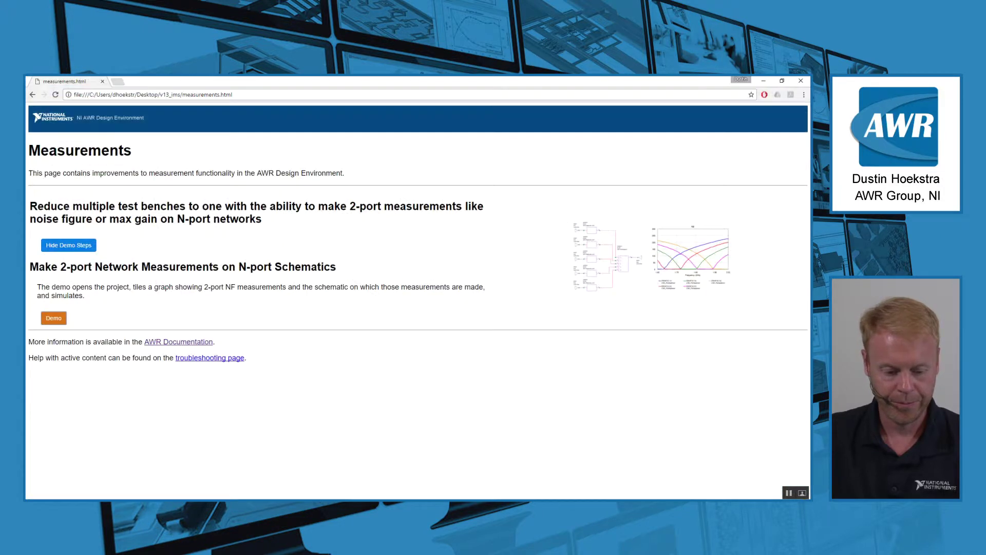
Go back to the demo index, open the Layout features page and show its demo steps.
{"action": "left_click", "coordinate": [31, 97]}
{"action": "left_click", "coordinate": [128, 338]}
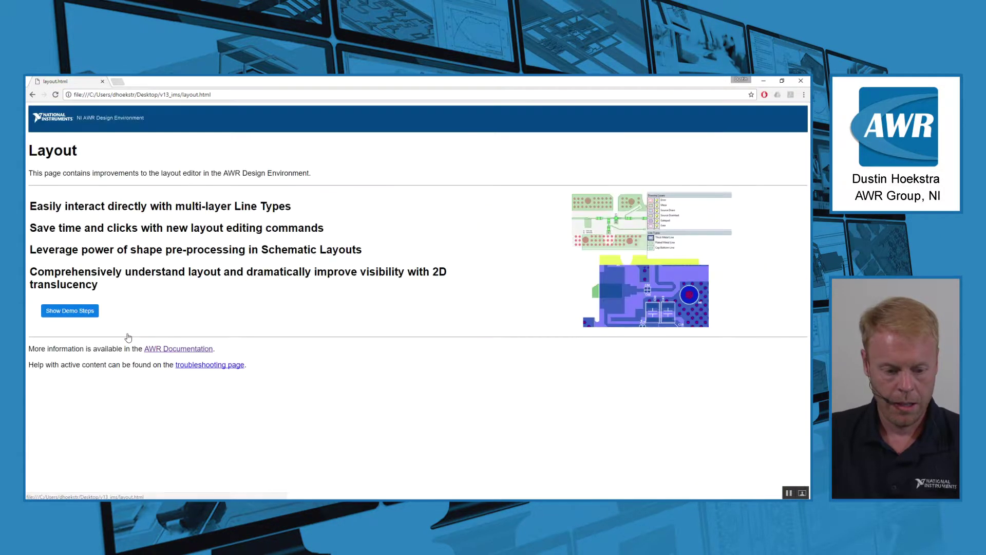
{"action": "left_click", "coordinate": [77, 312]}
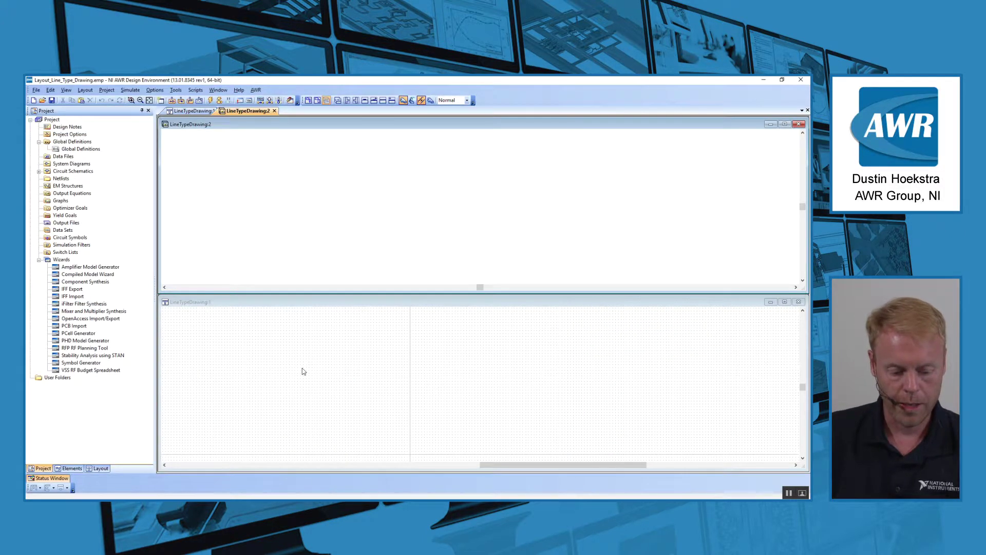
Draw a Plated Metal Line rectangle near the centre of LineTypeDrawing:1.
{"action": "left_click", "coordinate": [100, 468]}
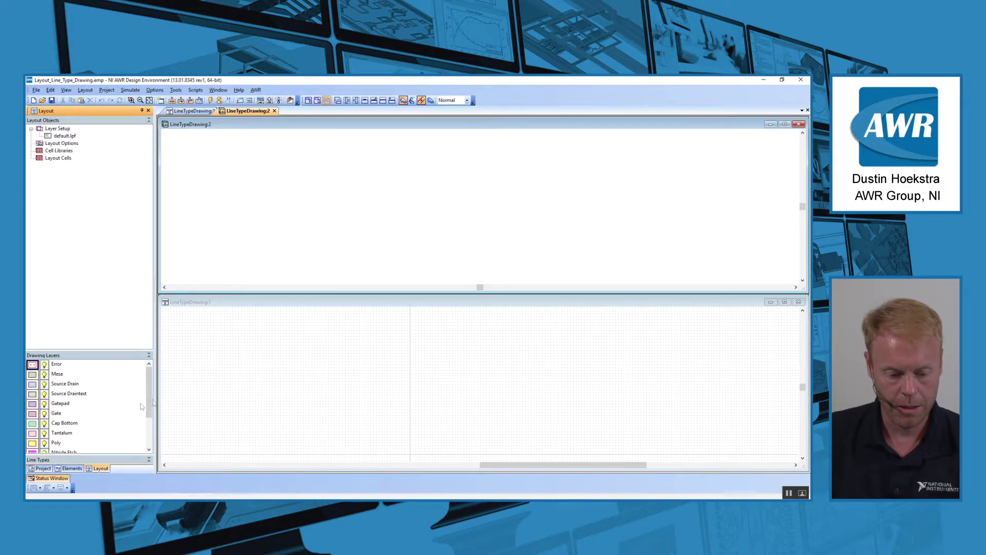
{"action": "left_click", "coordinate": [255, 363]}
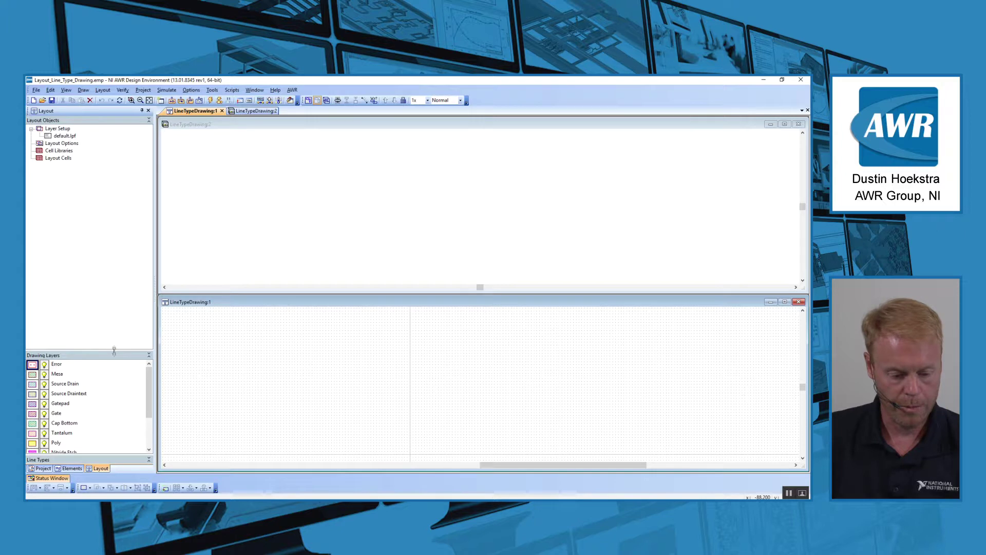
{"action": "left_click_drag", "start_coordinate": [114, 352], "coordinate": [113, 293]}
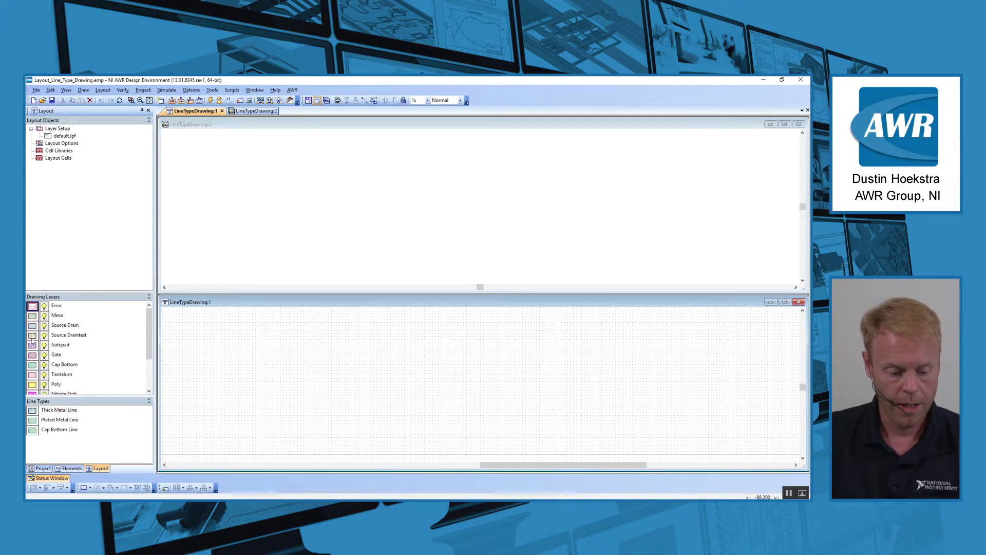
{"action": "left_click", "coordinate": [33, 421]}
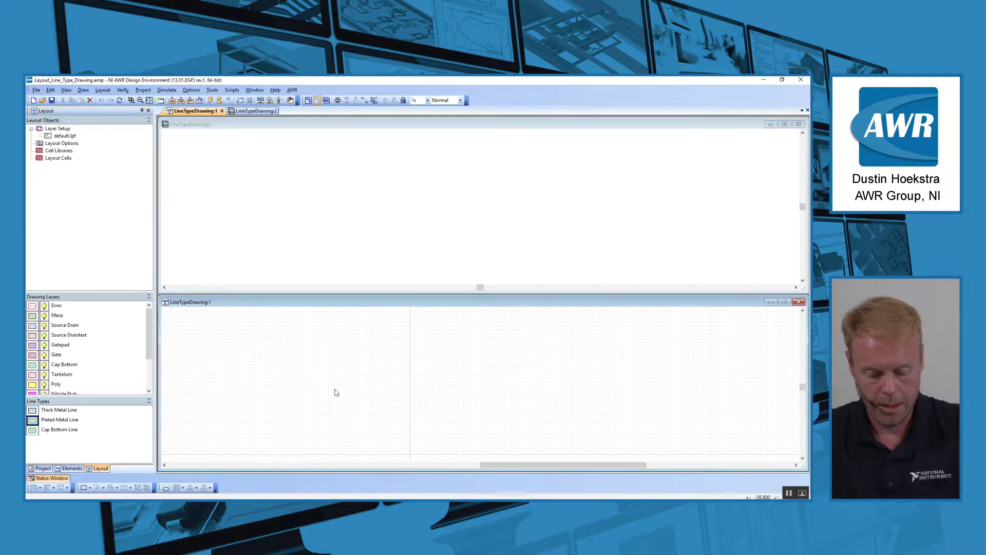
{"action": "left_click", "coordinate": [323, 357]}
{"action": "left_click_drag", "start_coordinate": [408, 376], "coordinate": [607, 431]}
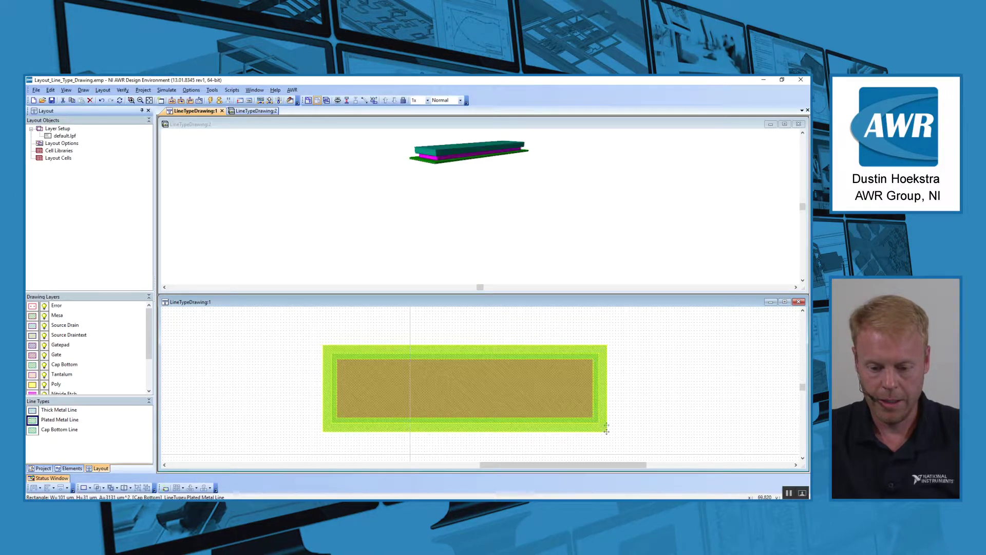
Check the rectangle's layer stack in the 3D view, then return to the browser demo page.
{"action": "left_click", "coordinate": [497, 224]}
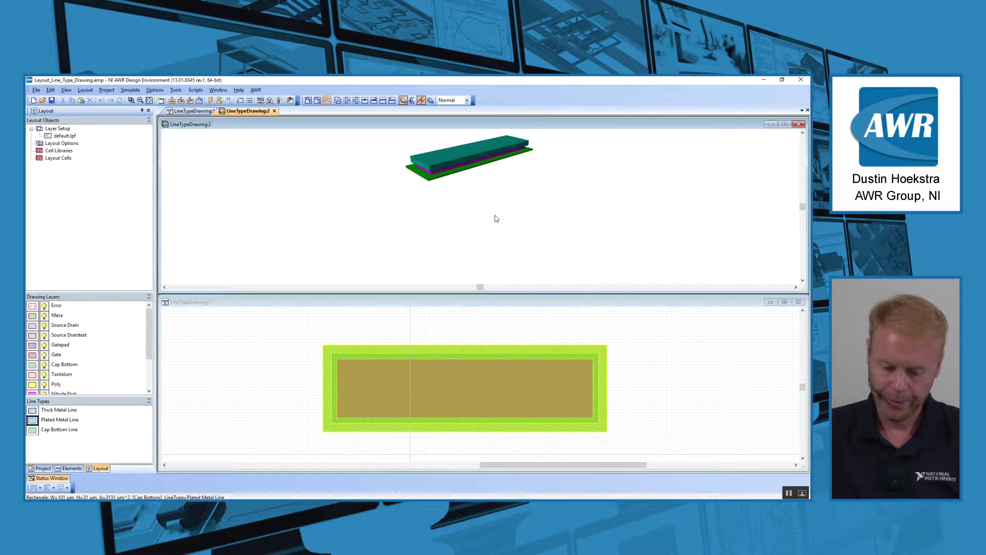
{"action": "left_click", "coordinate": [281, 367]}
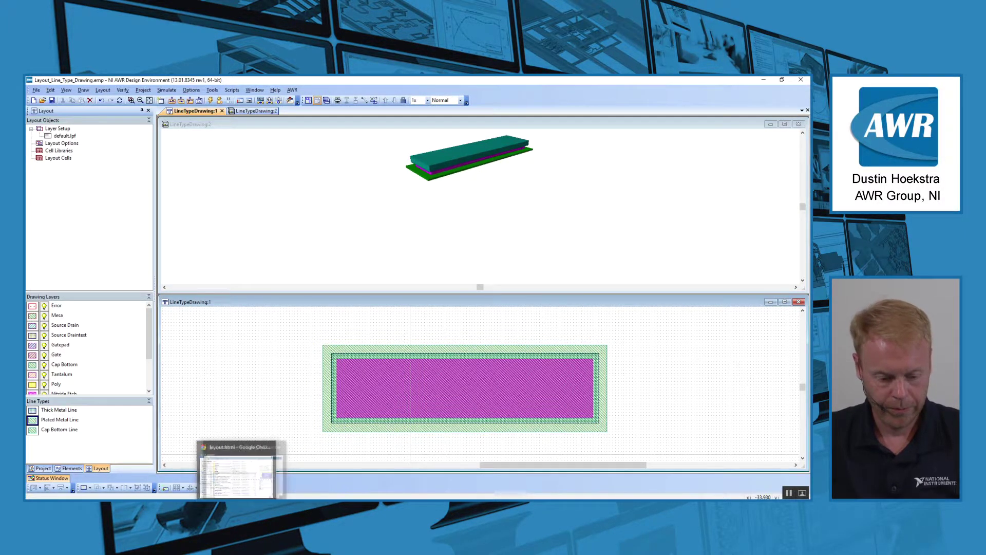
{"action": "left_click", "coordinate": [241, 470]}
{"action": "scroll", "coordinate": [260, 414], "scroll_direction": "down", "scroll_amount": 5}
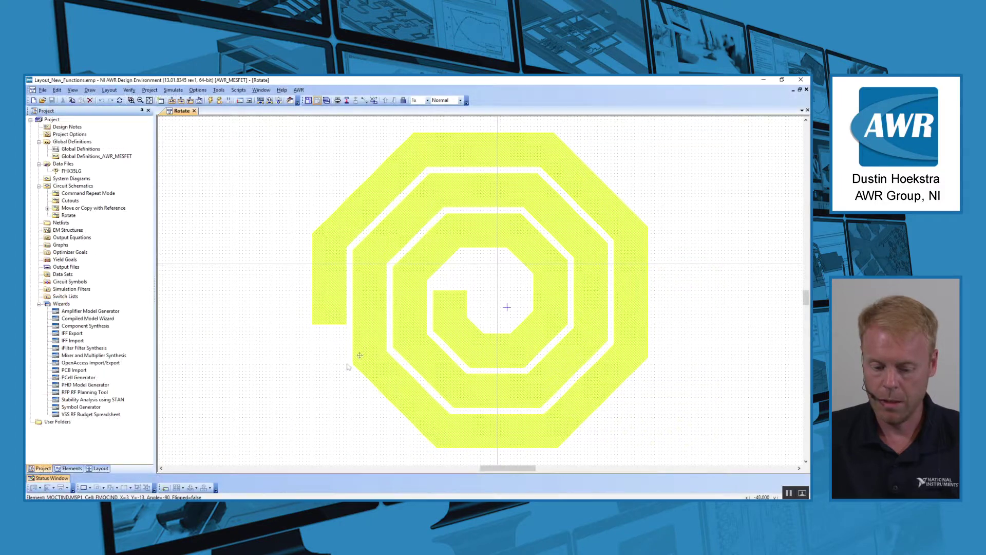
Rotate the spiral inductor freely about its centre, then cancel the free rotation.
{"action": "right_click", "coordinate": [476, 297]}
{"action": "left_click", "coordinate": [440, 315]}
{"action": "right_click", "coordinate": [443, 316]}
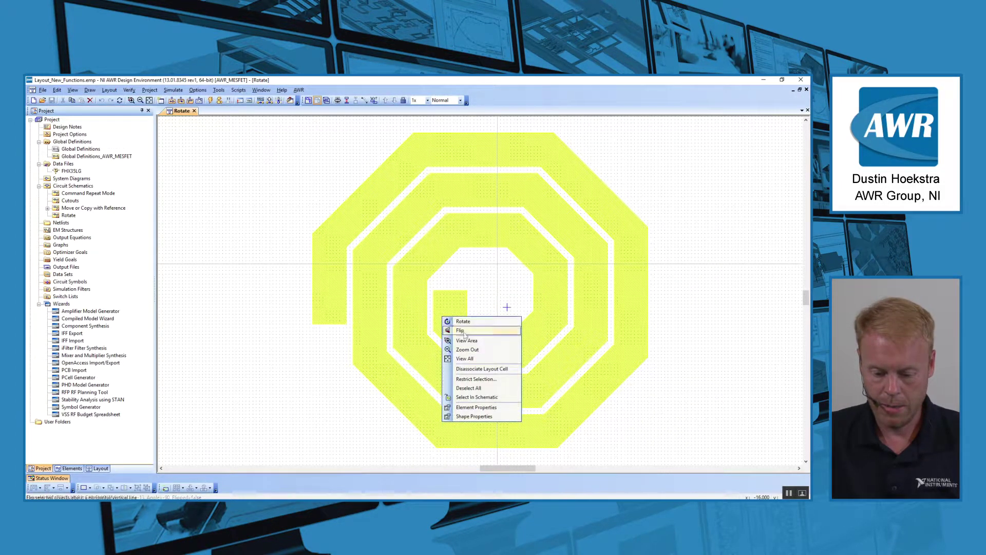
{"action": "left_click", "coordinate": [463, 321]}
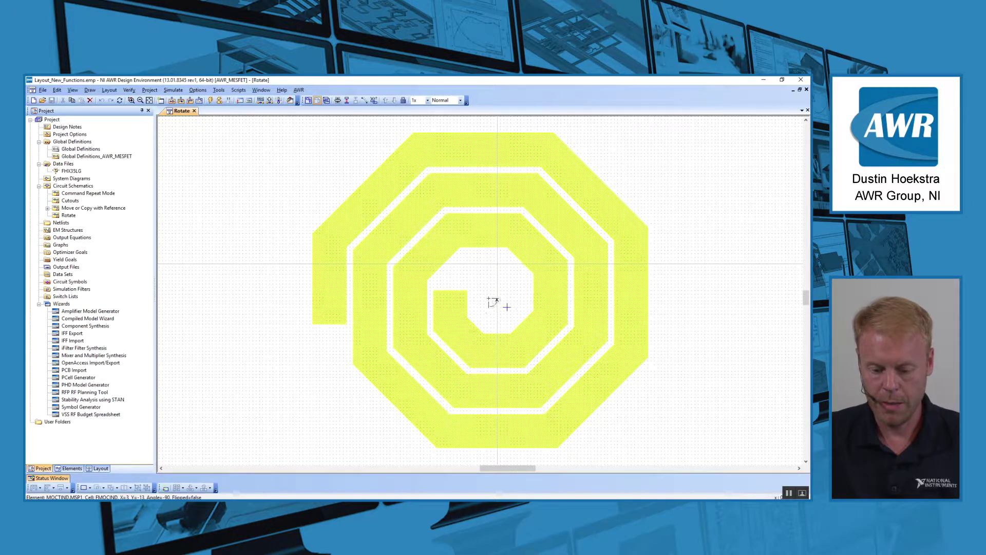
{"action": "left_click_drag", "start_coordinate": [498, 296], "coordinate": [432, 307]}
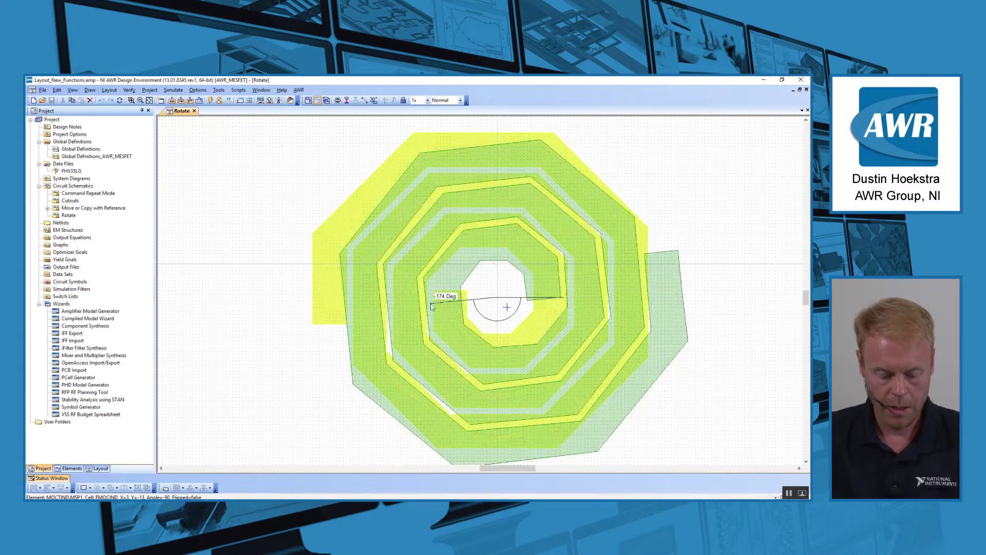
{"action": "key", "text": "Escape"}
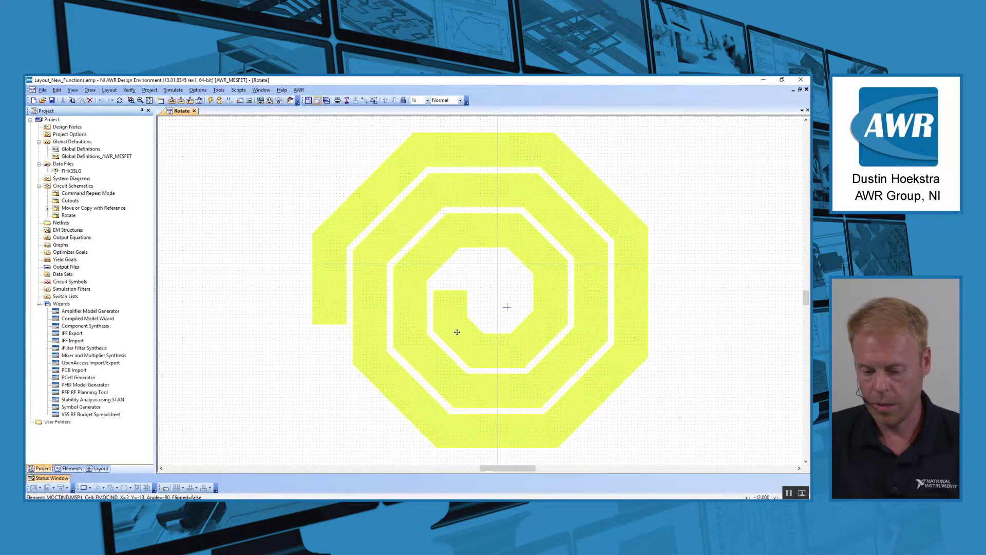
Step-rotate the spiral with Ctrl+R back to its original orientation and deselect it.
{"action": "key", "text": "ctrl+r"}
{"action": "key", "text": "ctrl+r"}
{"action": "key", "text": "ctrl+r"}
{"action": "key", "text": "ctrl+r"}
{"action": "key", "text": "ctrl+r"}
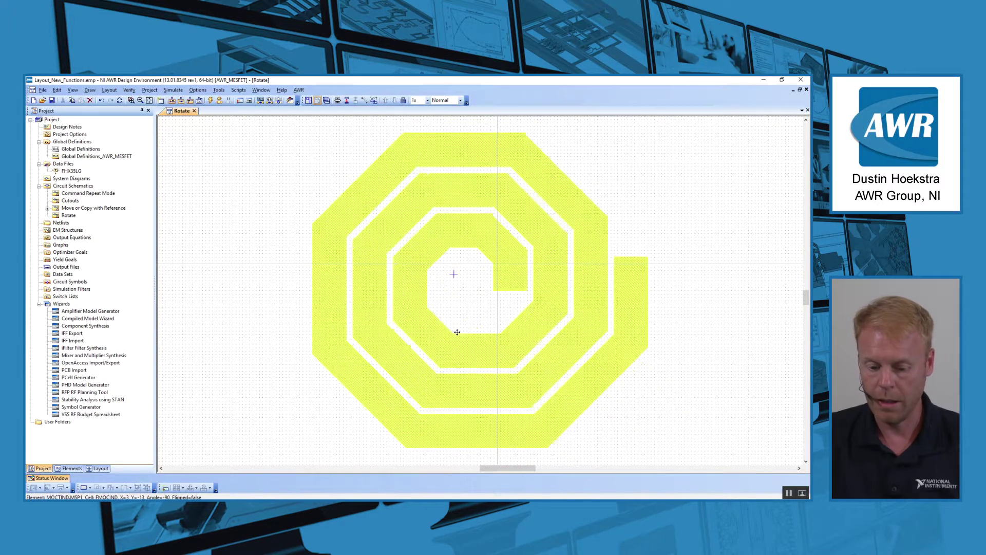
{"action": "key", "text": "ctrl+r"}
{"action": "key", "text": "ctrl+r"}
{"action": "key", "text": "ctrl+r"}
{"action": "key", "text": "ctrl+r"}
{"action": "key", "text": "ctrl+r"}
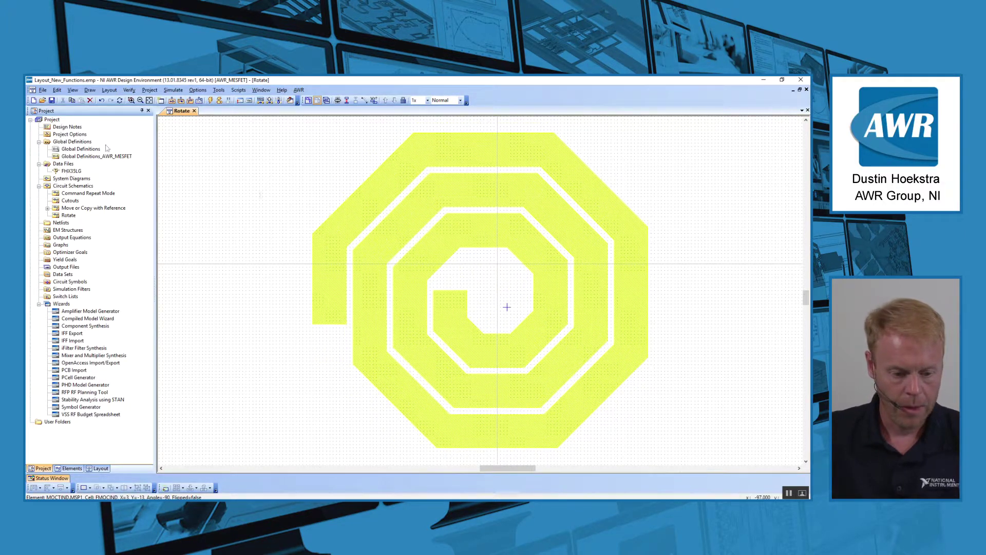
{"action": "left_click", "coordinate": [314, 195]}
Open the Command Repeat Mode layout and paste a copy of the four vias beside the originals.
{"action": "right_click", "coordinate": [103, 194]}
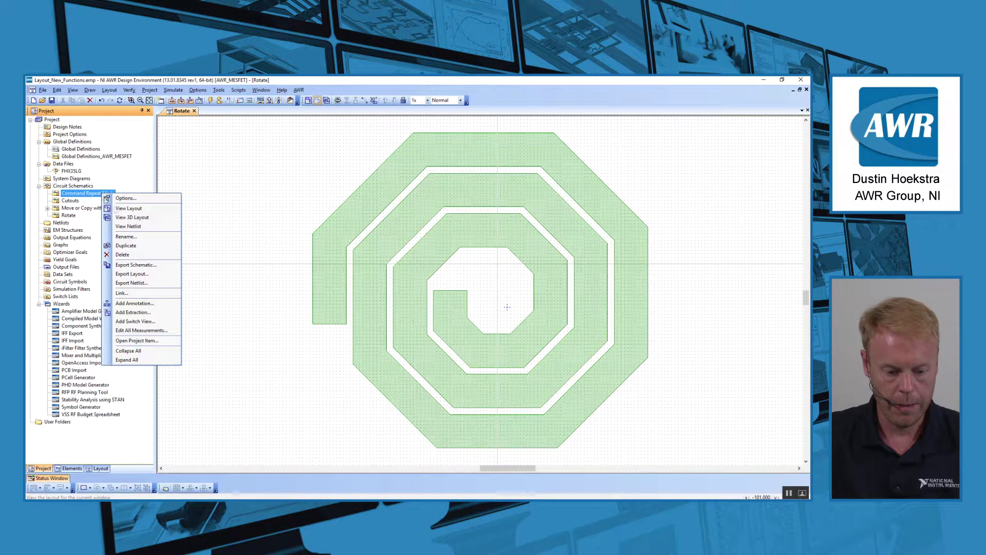
{"action": "left_click", "coordinate": [118, 206]}
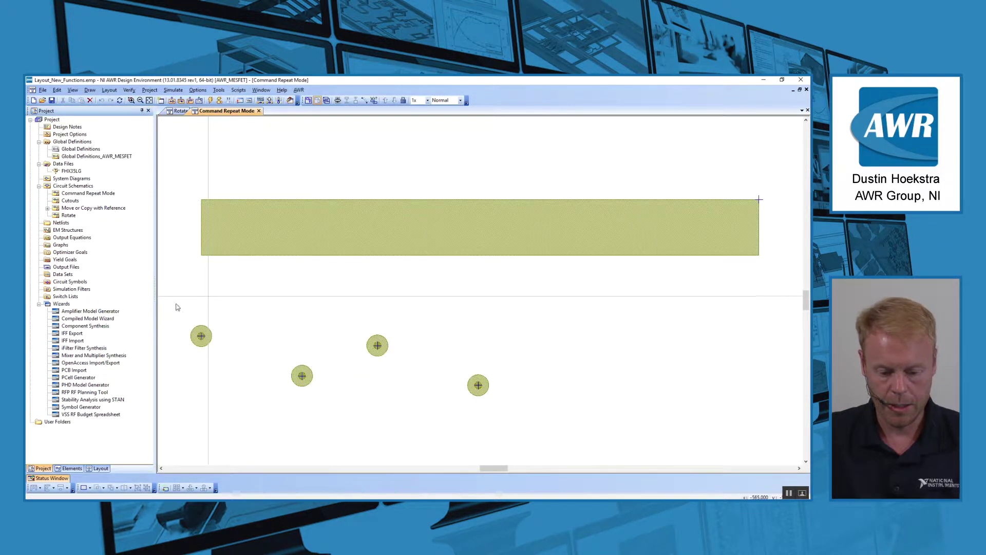
{"action": "left_click_drag", "start_coordinate": [175, 302], "coordinate": [507, 419]}
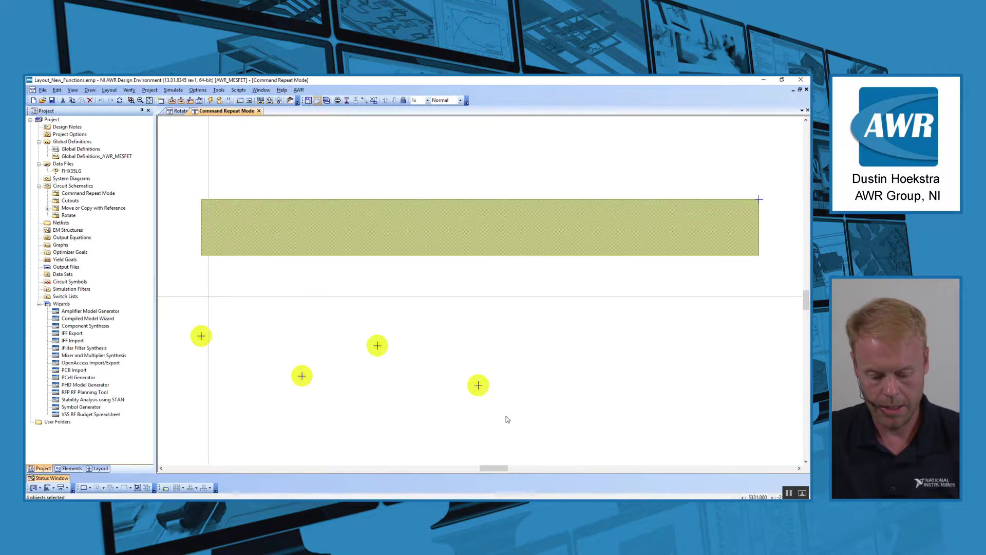
{"action": "key", "text": "ctrl+c"}
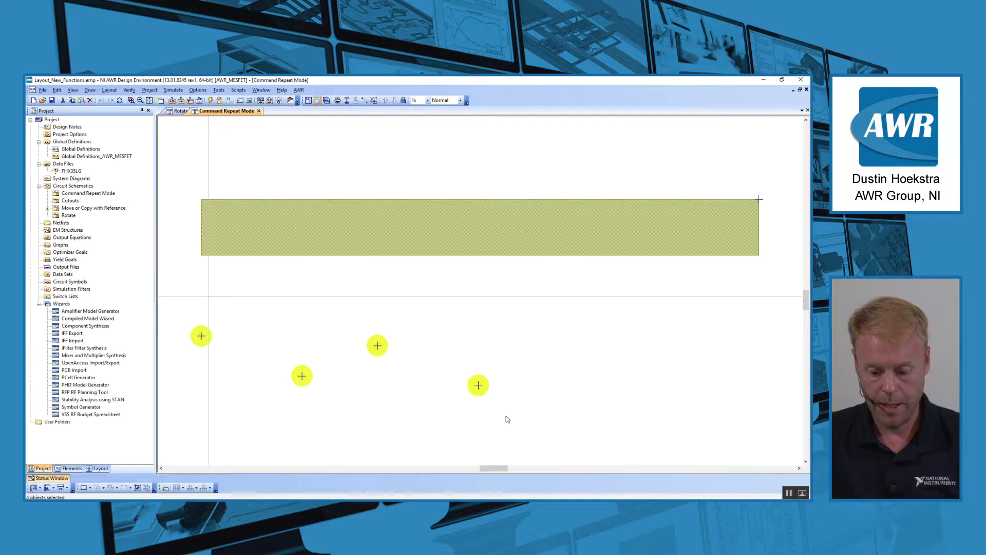
{"action": "key", "text": "ctrl+v"}
{"action": "left_click", "coordinate": [426, 355]}
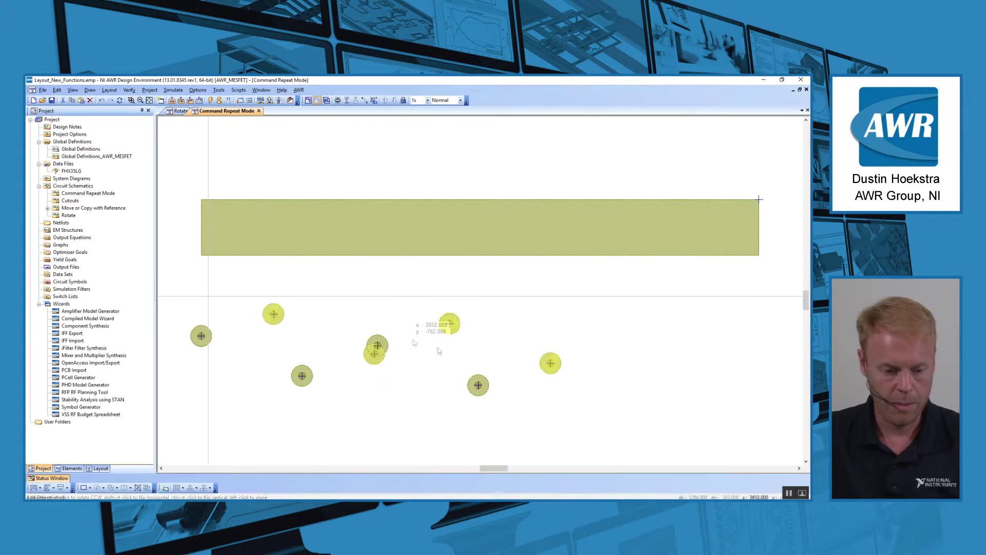
With Command Repeat on, place seven more via-group copies below the bar.
{"action": "left_click", "coordinate": [120, 100]}
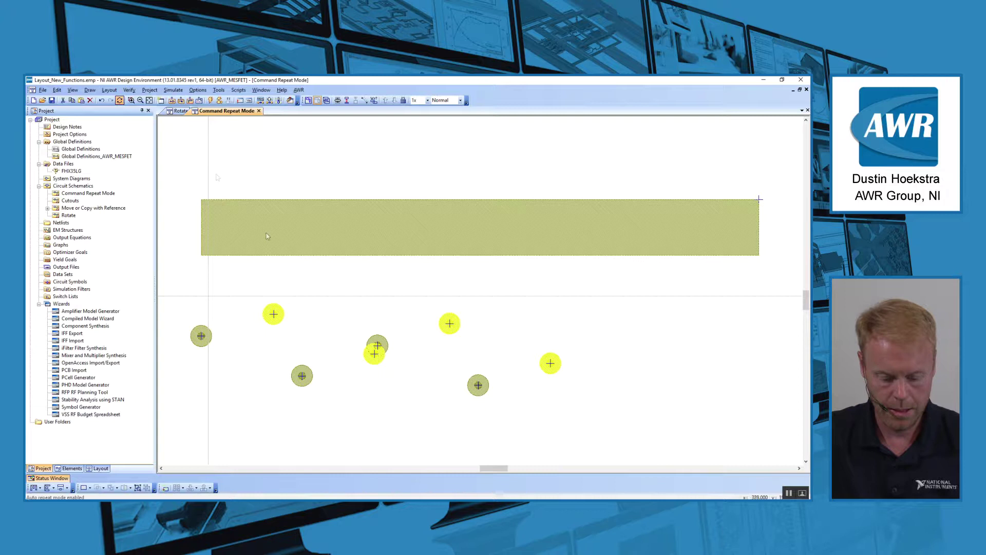
{"action": "key", "text": "ctrl+v"}
{"action": "left_click", "coordinate": [350, 313]}
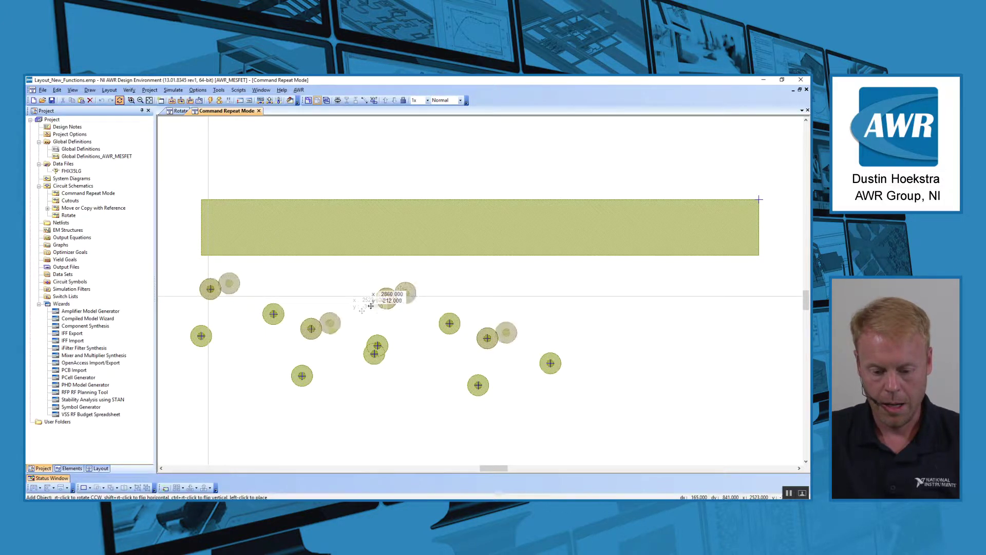
{"action": "left_click", "coordinate": [403, 307]}
{"action": "left_click", "coordinate": [456, 338]}
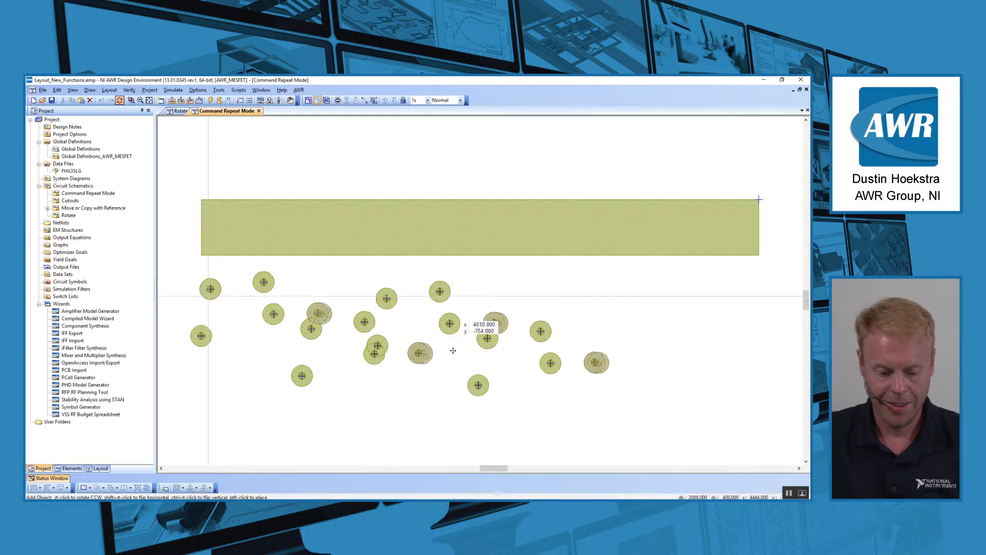
{"action": "left_click", "coordinate": [384, 389]}
{"action": "left_click", "coordinate": [373, 352]}
{"action": "left_click", "coordinate": [509, 294]}
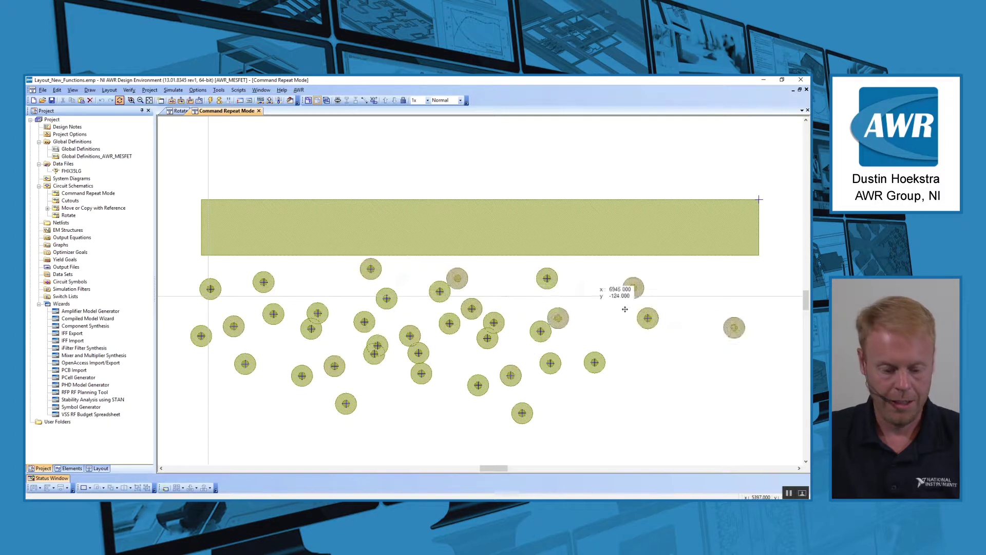
{"action": "left_click", "coordinate": [642, 311]}
{"action": "key", "text": "Escape"}
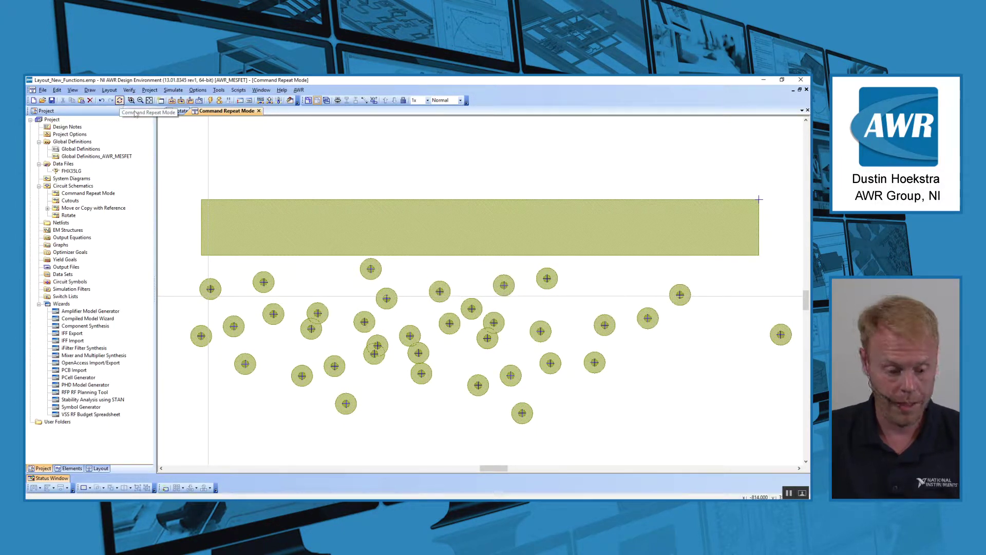
Open the Cutouts layout and select the green rectangle.
{"action": "right_click", "coordinate": [70, 202]}
{"action": "left_click", "coordinate": [93, 217]}
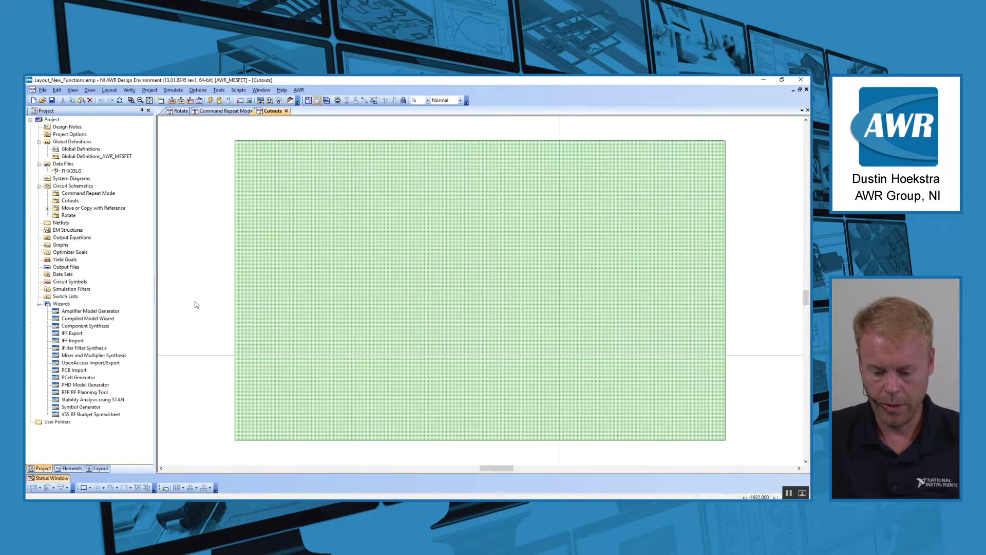
{"action": "left_click", "coordinate": [398, 296]}
{"action": "left_click", "coordinate": [207, 282]}
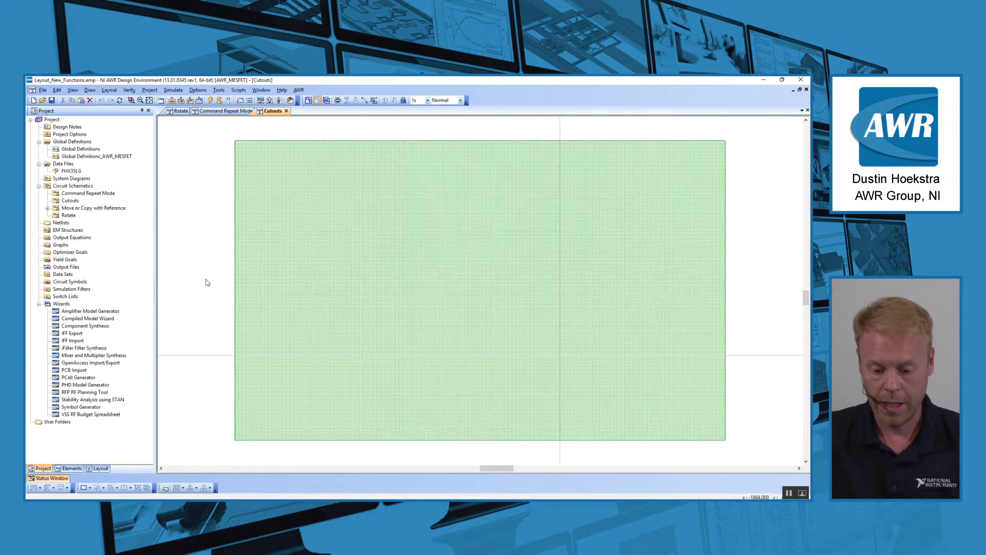
{"action": "left_click", "coordinate": [353, 266]}
Add a circle cutout to the rectangle and move it to the rectangle's centre.
{"action": "right_click", "coordinate": [386, 252]}
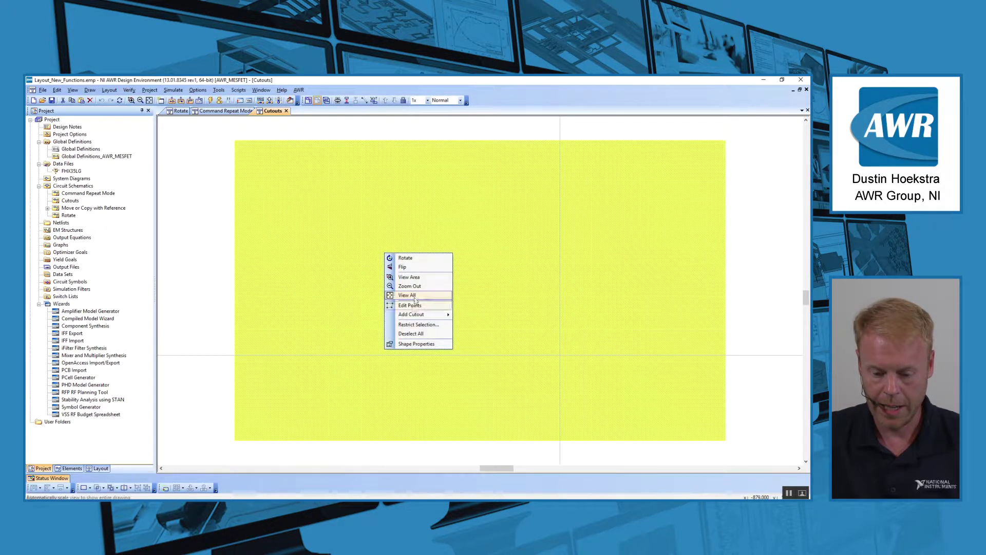
{"action": "mouse_move", "coordinate": [421, 315]}
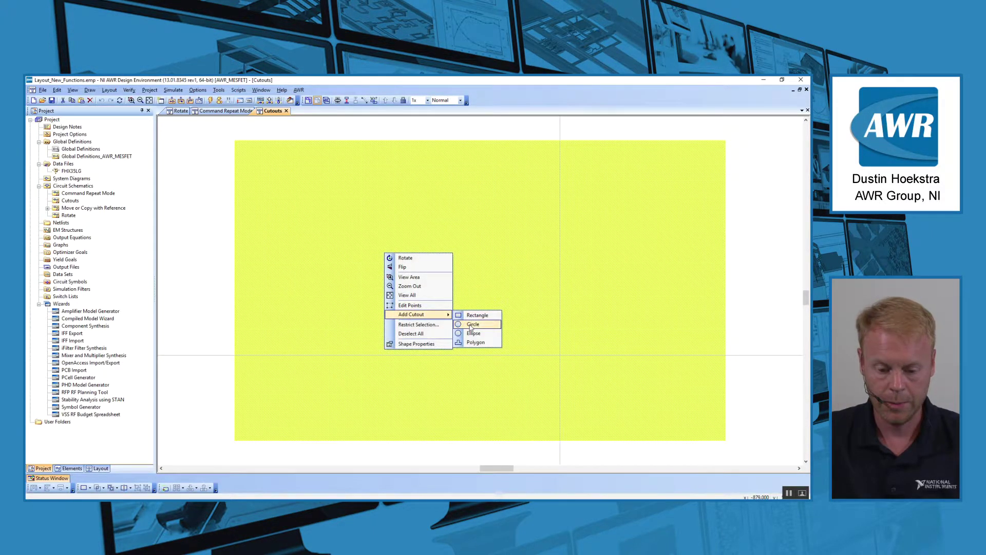
{"action": "left_click", "coordinate": [471, 325]}
{"action": "left_click_drag", "start_coordinate": [365, 216], "coordinate": [423, 253]}
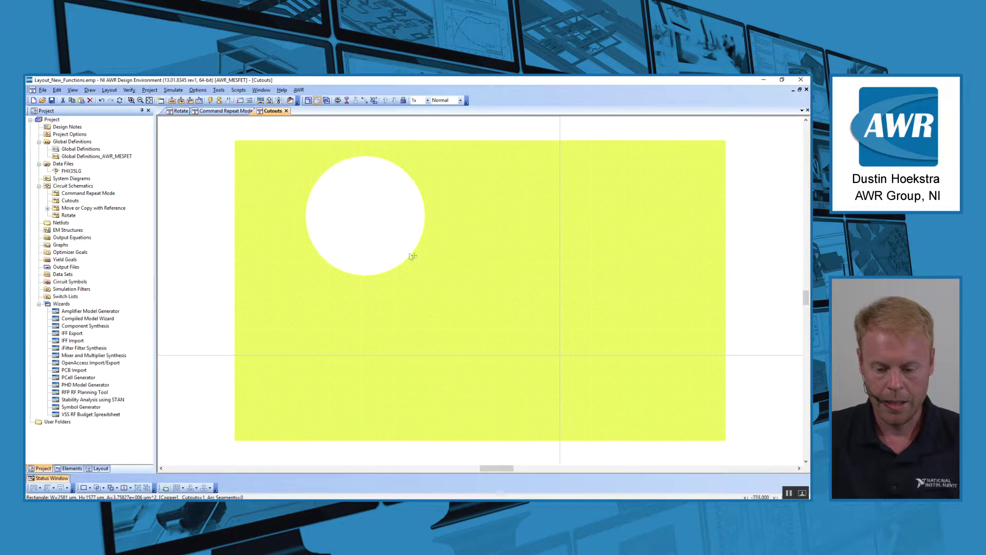
{"action": "left_click", "coordinate": [476, 253]}
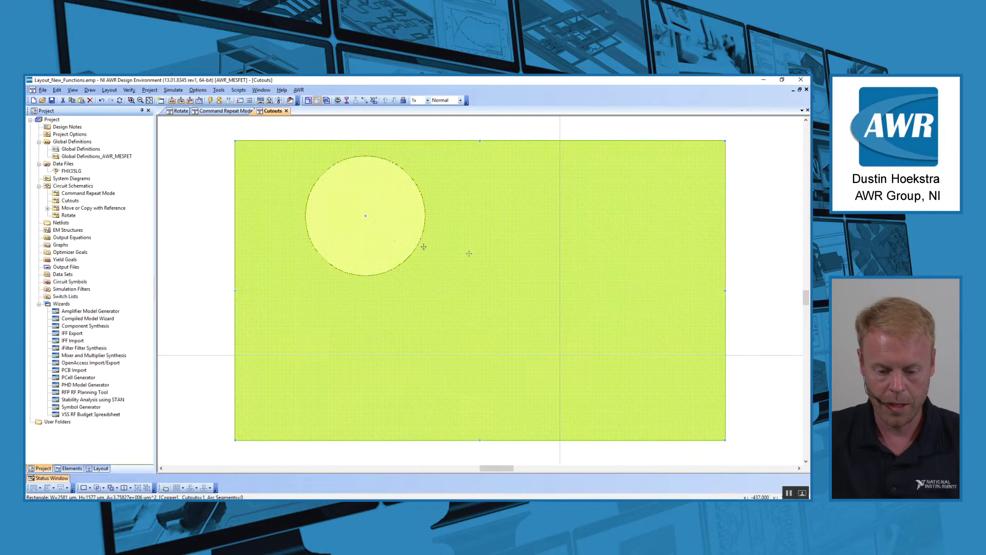
{"action": "left_click_drag", "start_coordinate": [366, 215], "coordinate": [448, 307]}
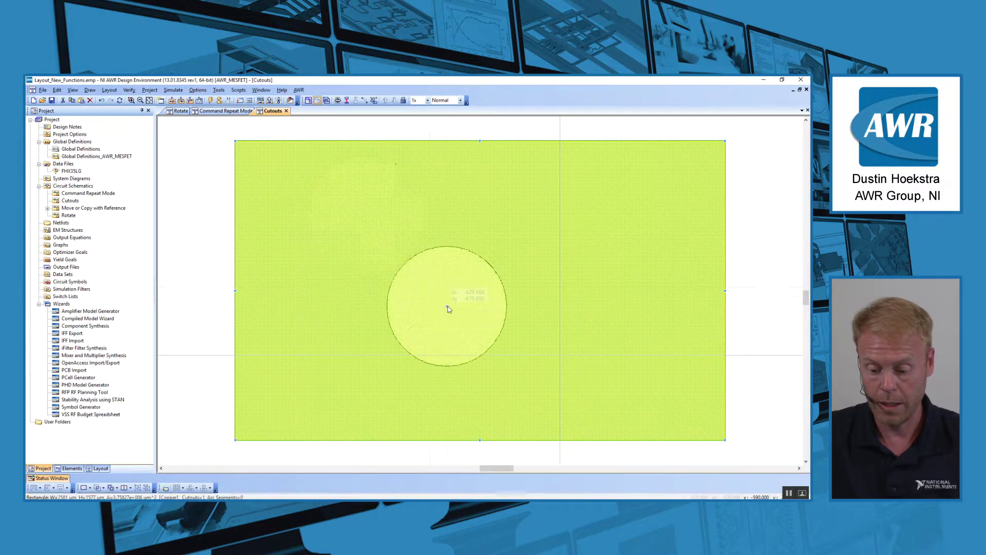
{"action": "left_click", "coordinate": [765, 367]}
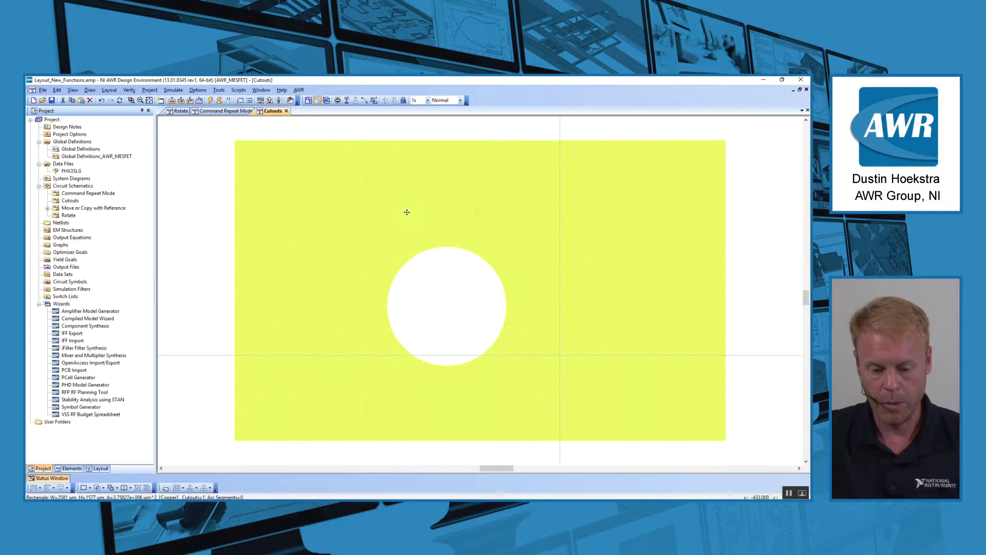
Add cutlines linking the circular hole to the rectangle's bottom edge.
{"action": "right_click", "coordinate": [309, 220]}
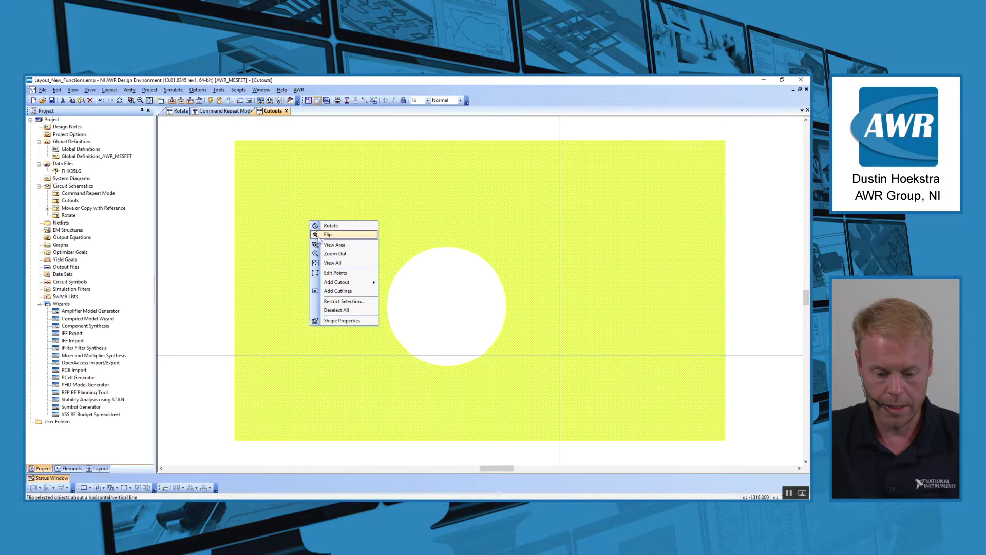
{"action": "left_click", "coordinate": [337, 291]}
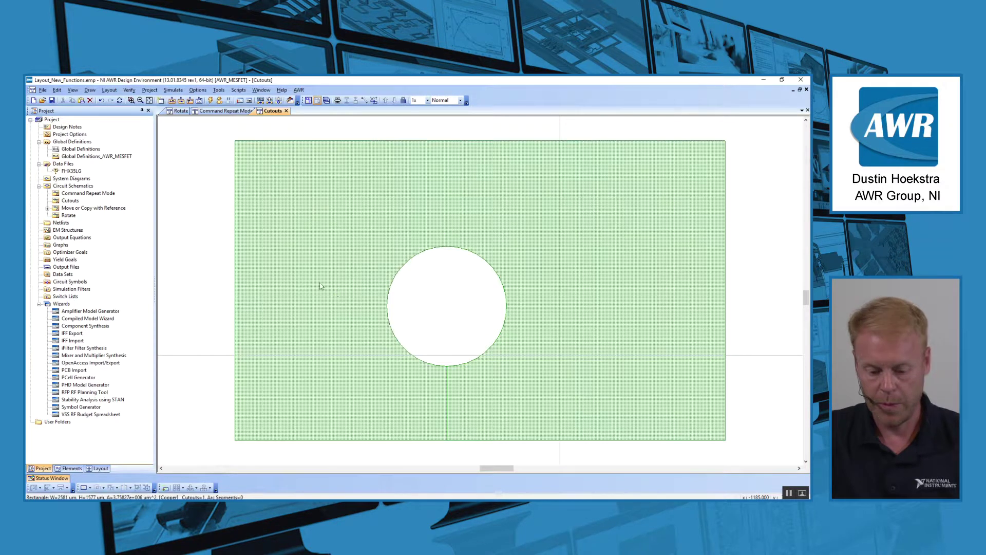
{"action": "left_click", "coordinate": [326, 409]}
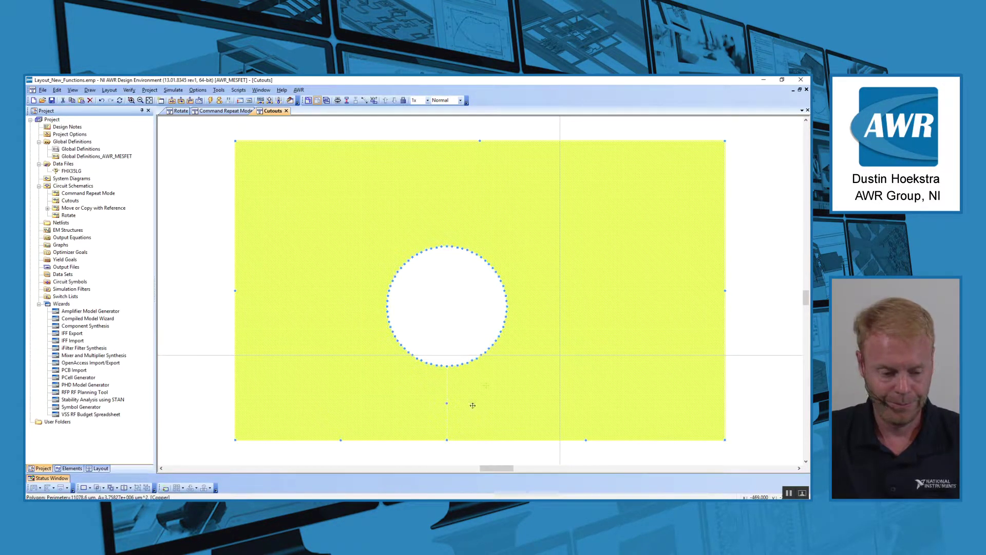
{"action": "left_click", "coordinate": [200, 355]}
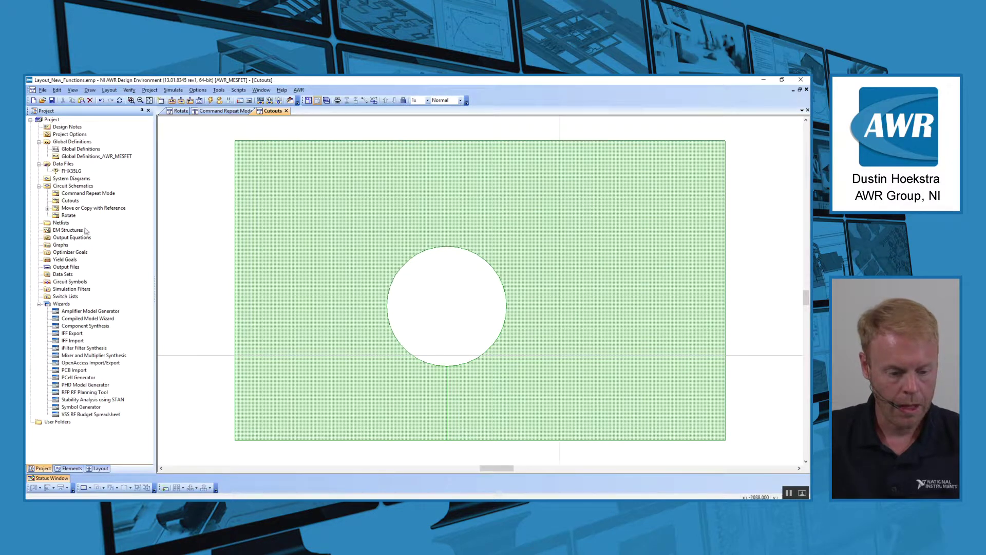
Open the Move or Copy with Reference layout.
{"action": "left_click", "coordinate": [65, 209]}
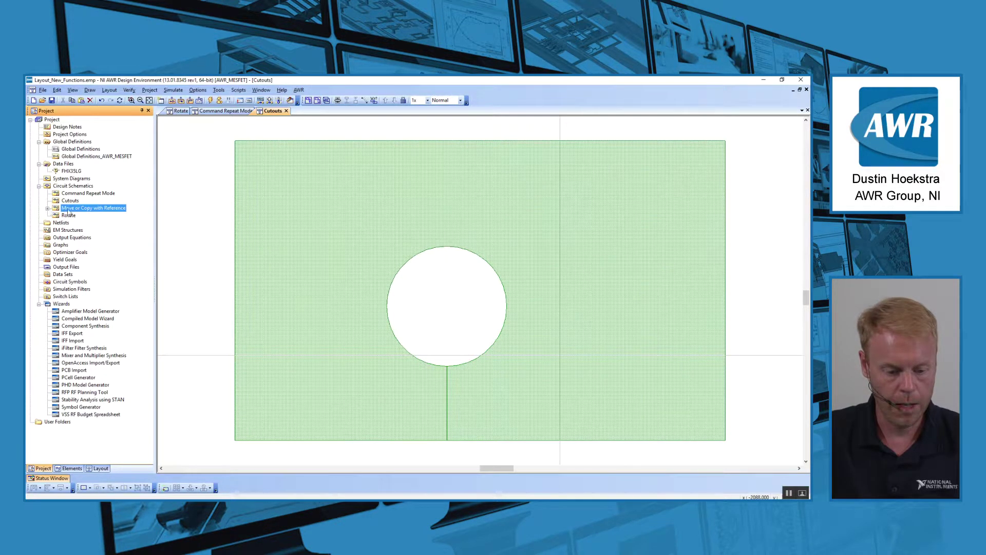
{"action": "right_click", "coordinate": [69, 212]}
{"action": "left_click", "coordinate": [88, 228]}
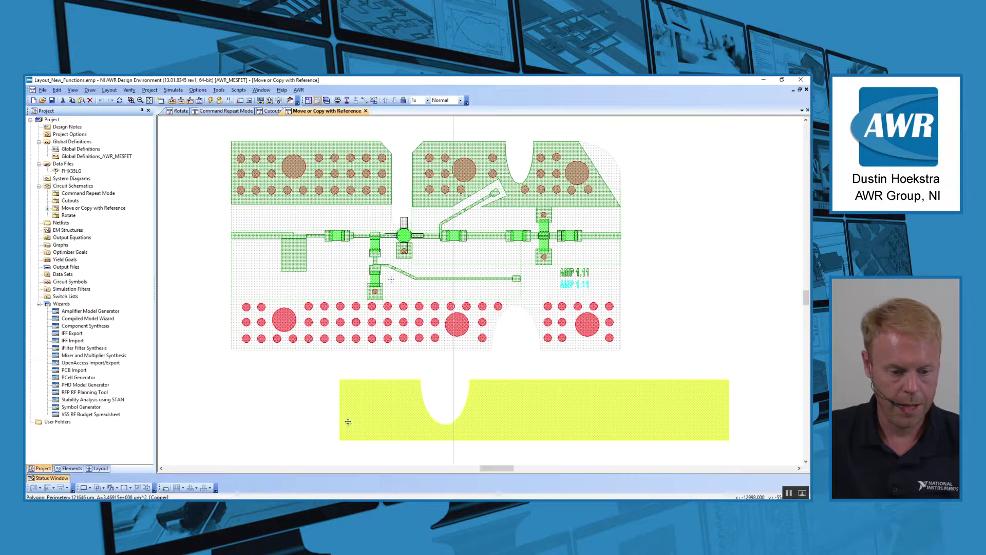
Move the ground plane by its bottom-left corner onto the board's lower-left corner with Edit > Move.
{"action": "left_click", "coordinate": [58, 91]}
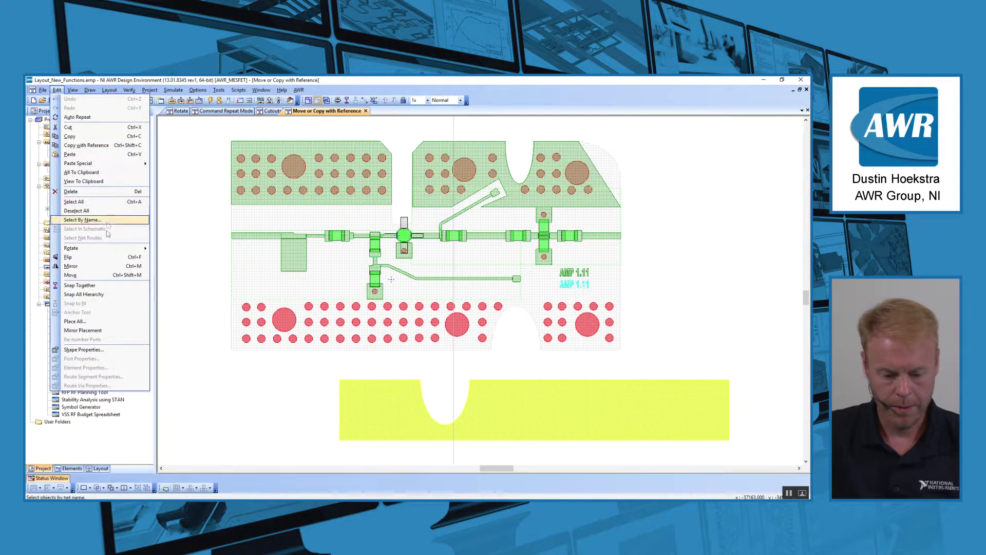
{"action": "left_click", "coordinate": [110, 276]}
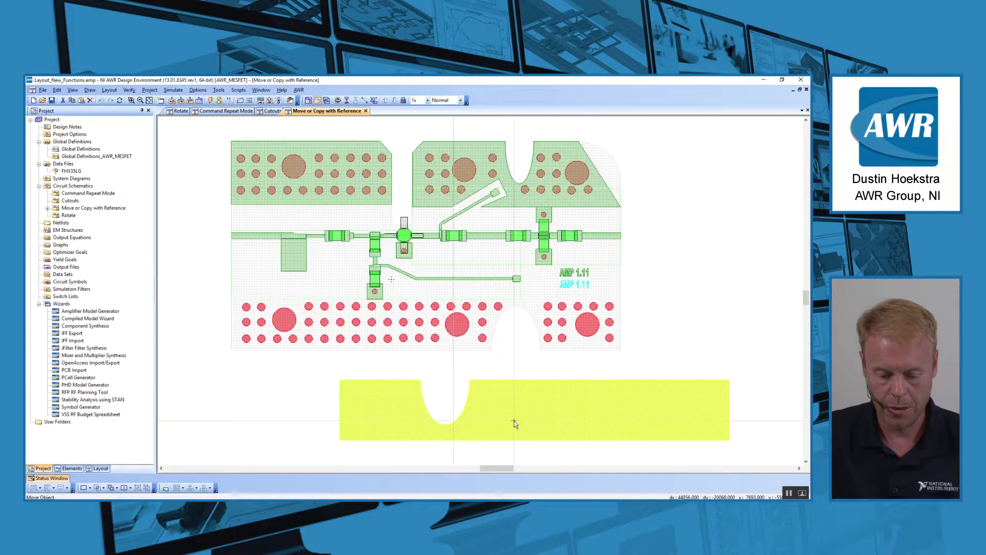
{"action": "left_click", "coordinate": [339, 440]}
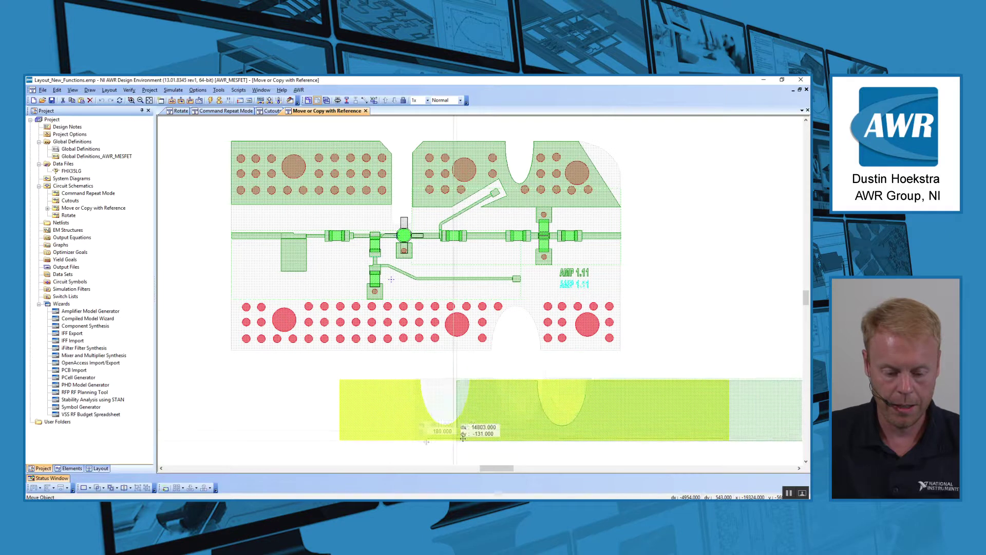
{"action": "left_click", "coordinate": [229, 358]}
{"action": "left_click", "coordinate": [304, 419]}
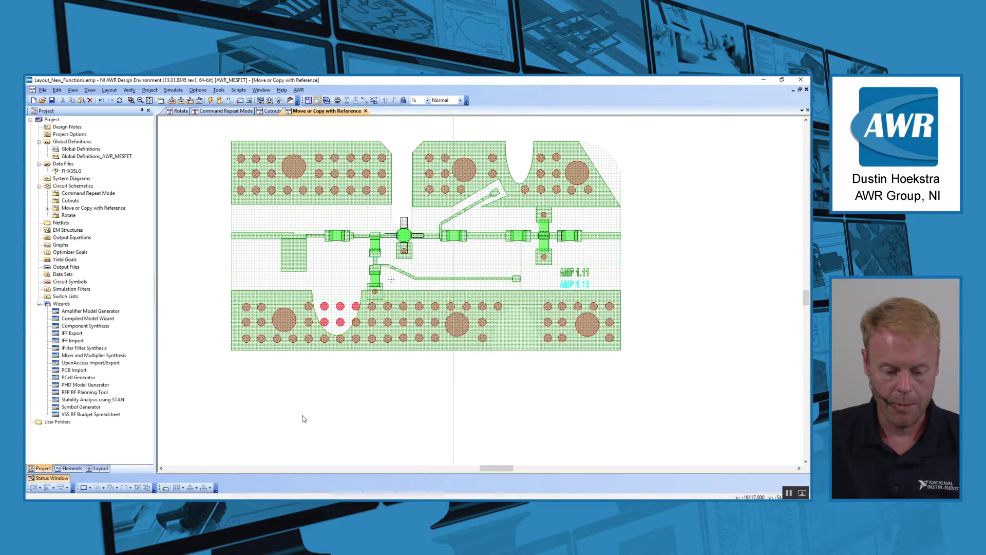
Return the ground block below the board, then Copy with Reference onto the board's lower-left corner.
{"action": "left_click", "coordinate": [235, 347]}
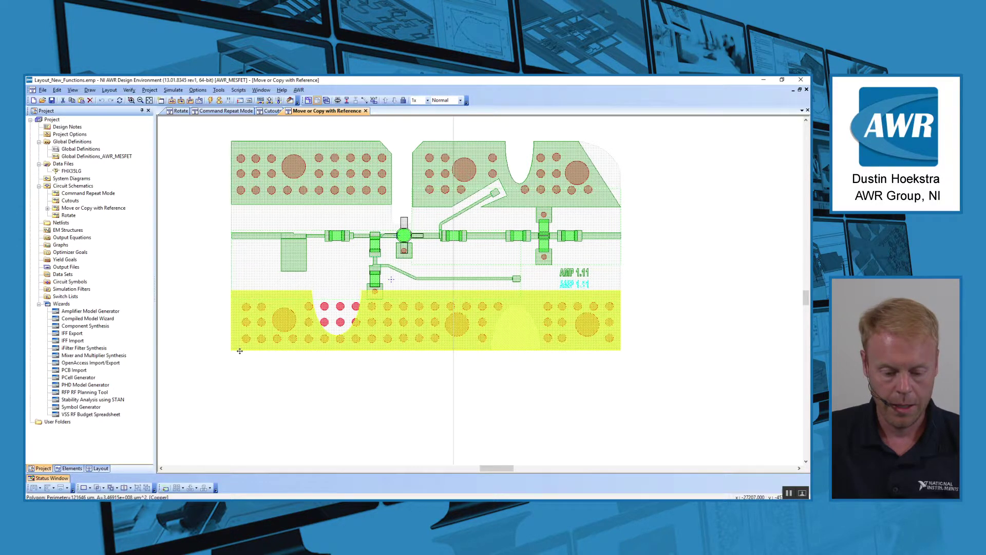
{"action": "left_click_drag", "start_coordinate": [235, 347], "coordinate": [300, 383]}
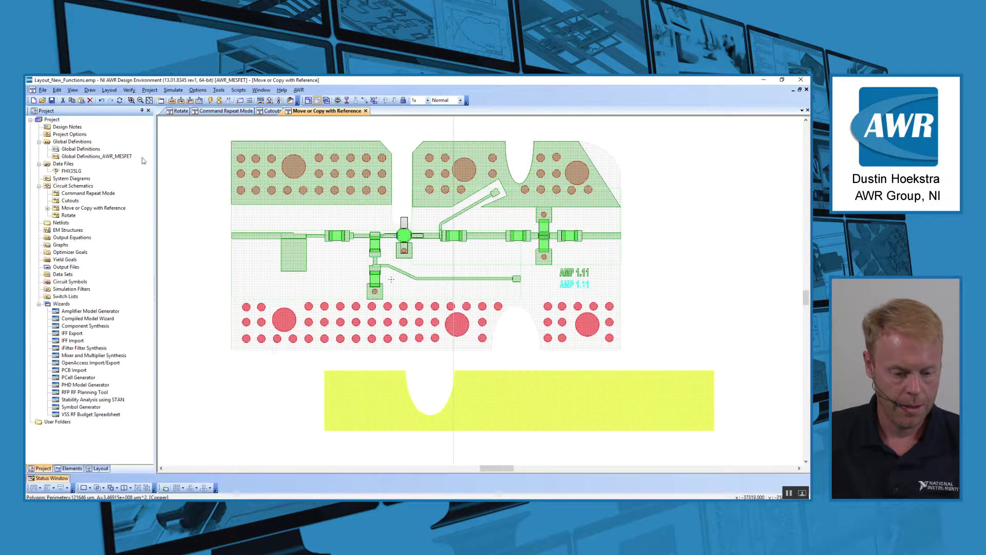
{"action": "left_click", "coordinate": [57, 90]}
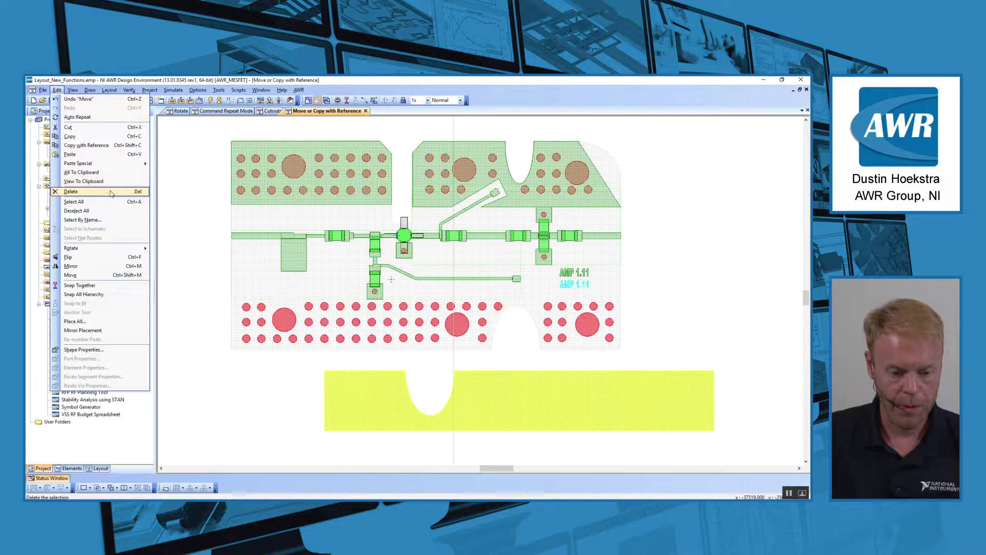
{"action": "left_click", "coordinate": [87, 145]}
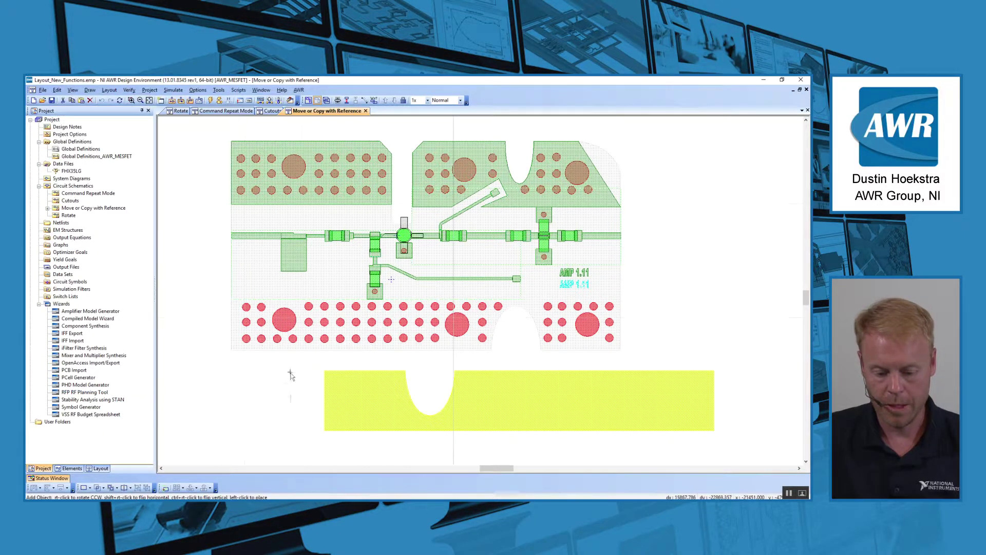
{"action": "left_click", "coordinate": [322, 433]}
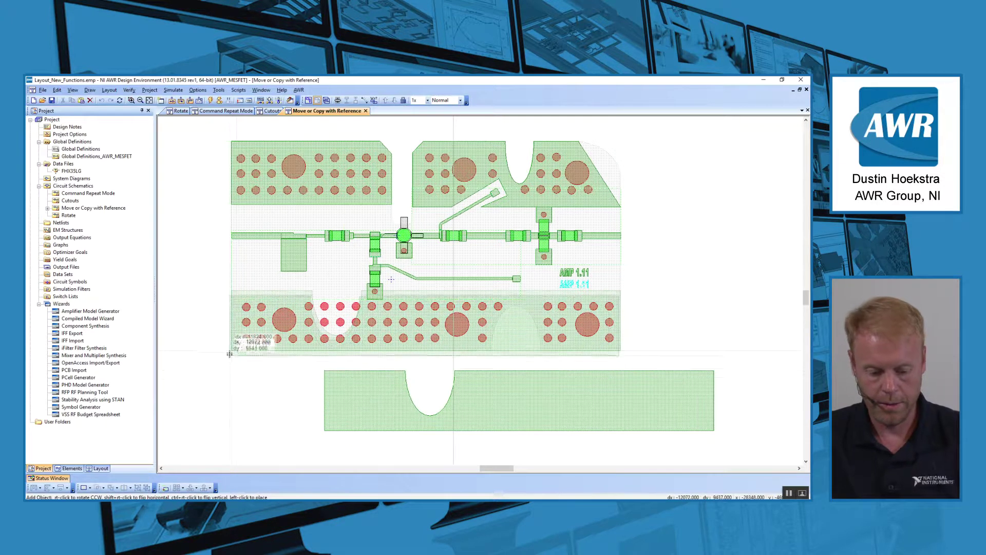
{"action": "left_click", "coordinate": [233, 353]}
Paste another copy of the notched block to the right of the board.
{"action": "key", "text": "ctrl+v"}
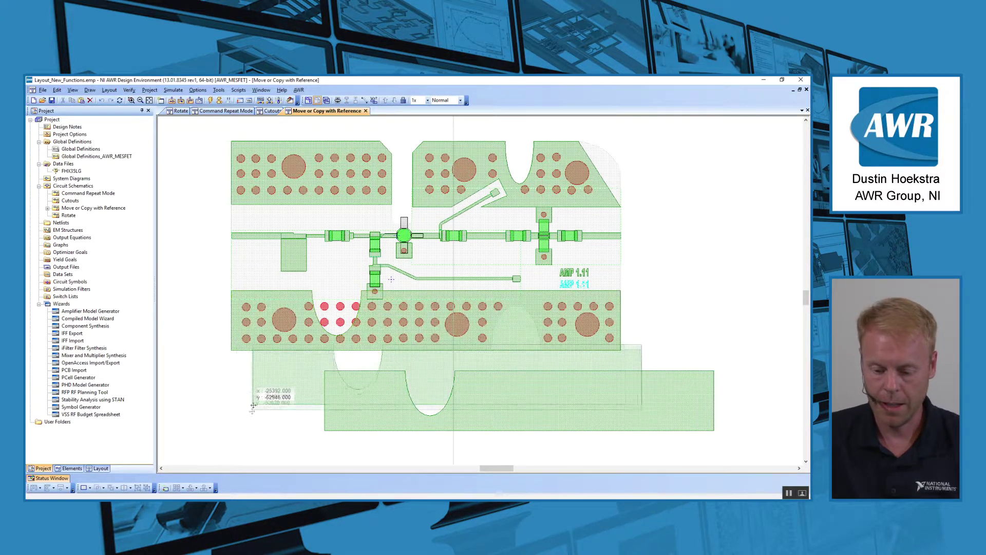
{"action": "left_click", "coordinate": [645, 306]}
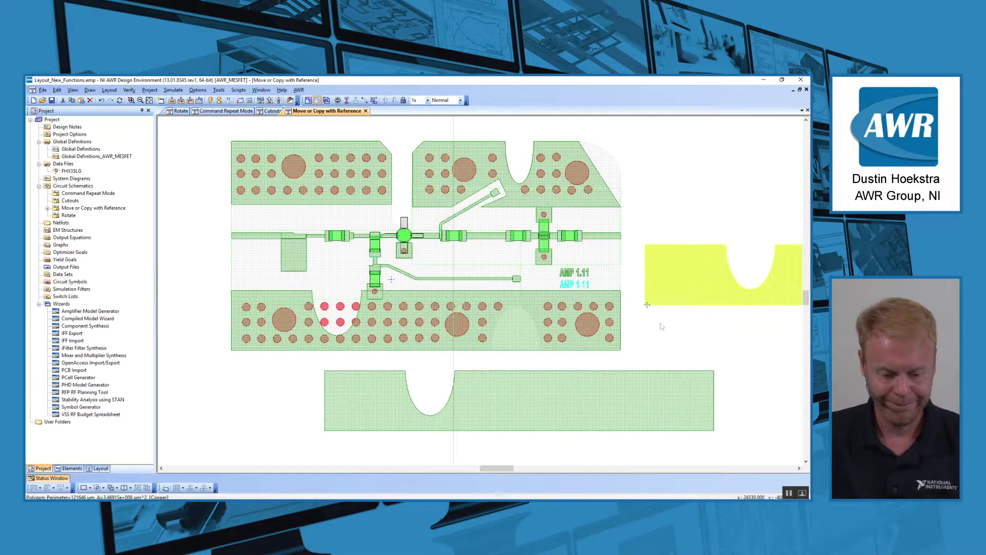
{"action": "left_click", "coordinate": [663, 336]}
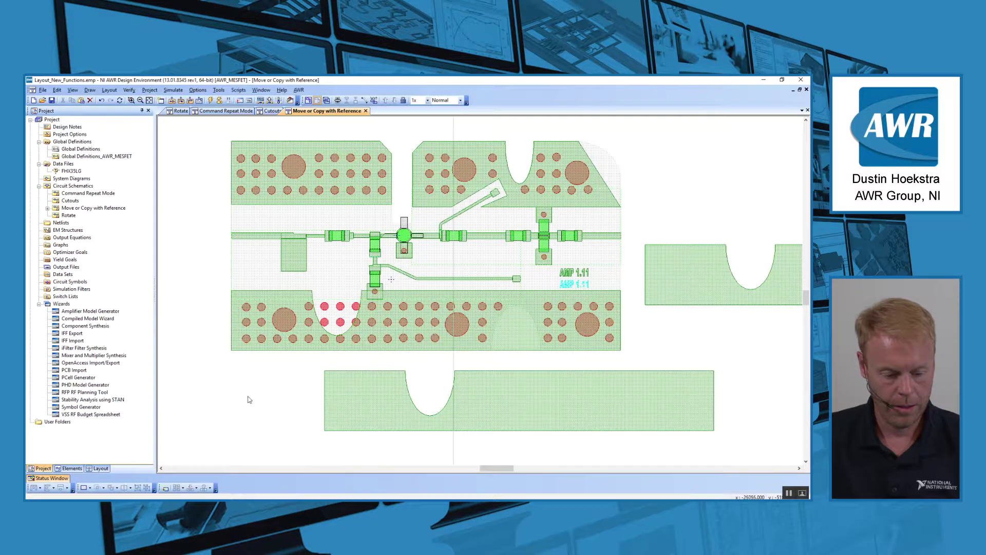
Scroll to the bottom of layout.html and launch the Leverage Power of Shape Processing demo.
{"action": "key", "text": "alt+Tab"}
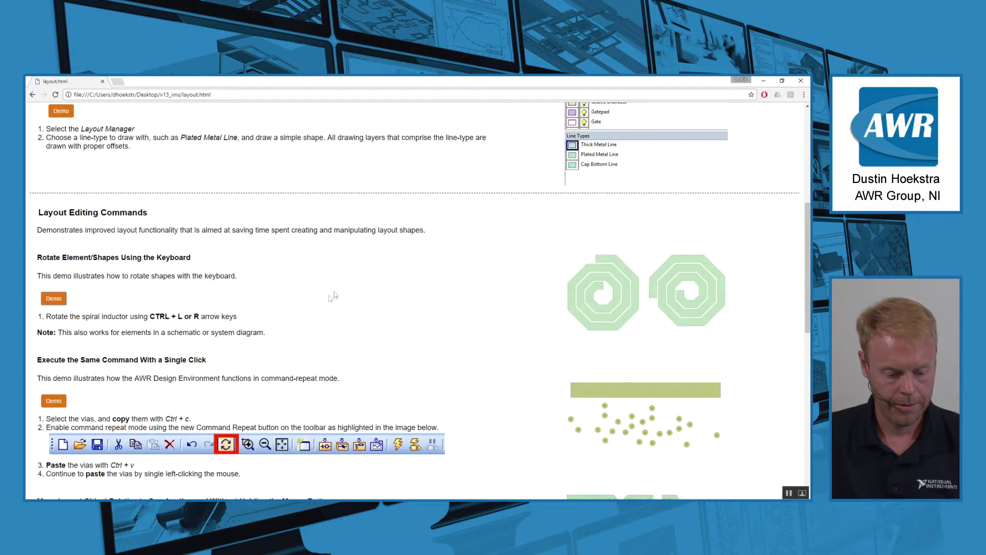
{"action": "scroll", "coordinate": [339, 293], "scroll_direction": "down", "scroll_amount": 6}
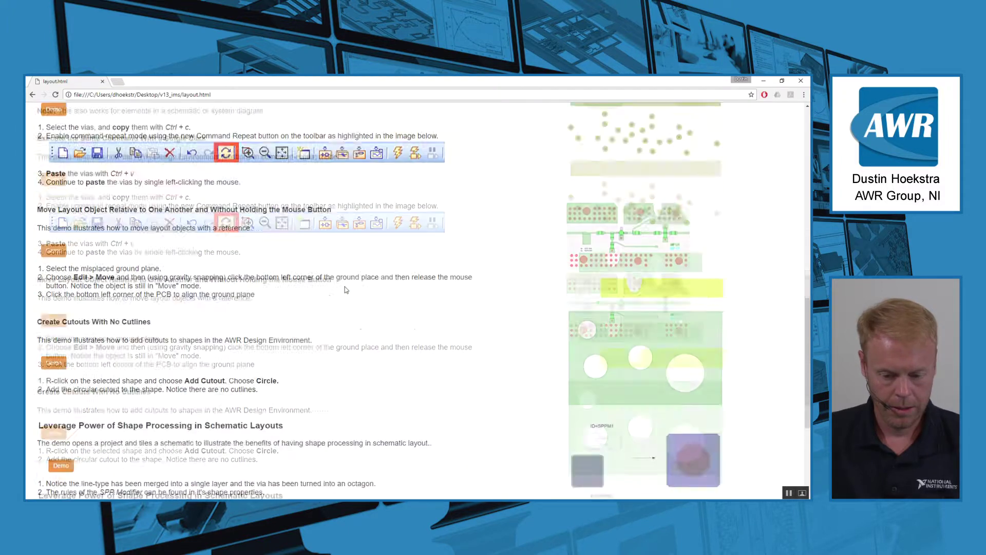
{"action": "scroll", "coordinate": [345, 290], "scroll_direction": "down", "scroll_amount": 4}
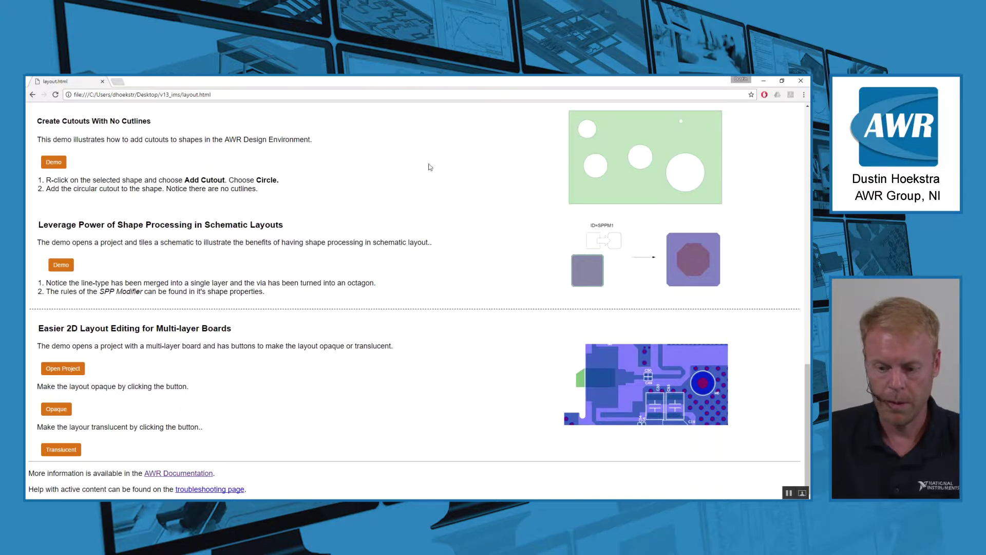
{"action": "left_click", "coordinate": [764, 81]}
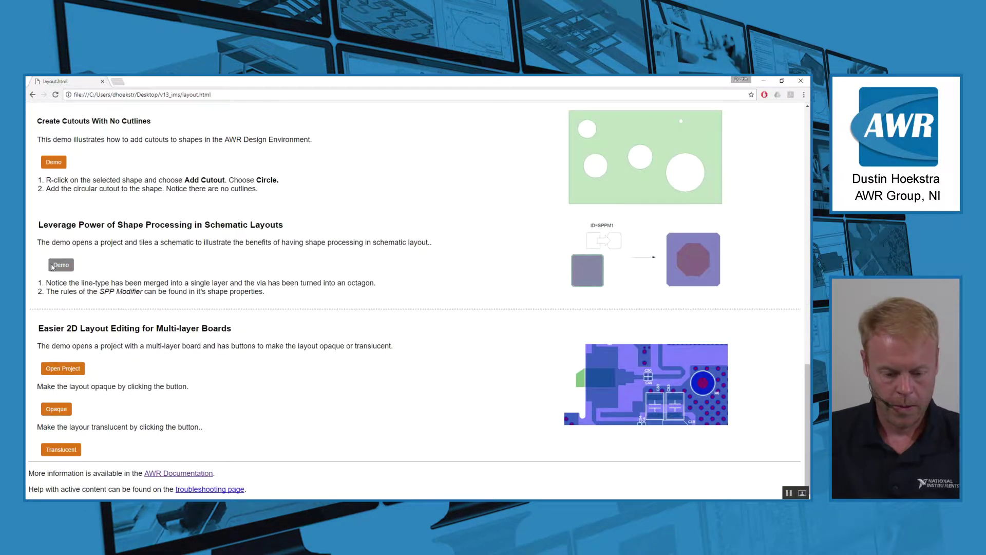
{"action": "left_click", "coordinate": [52, 266]}
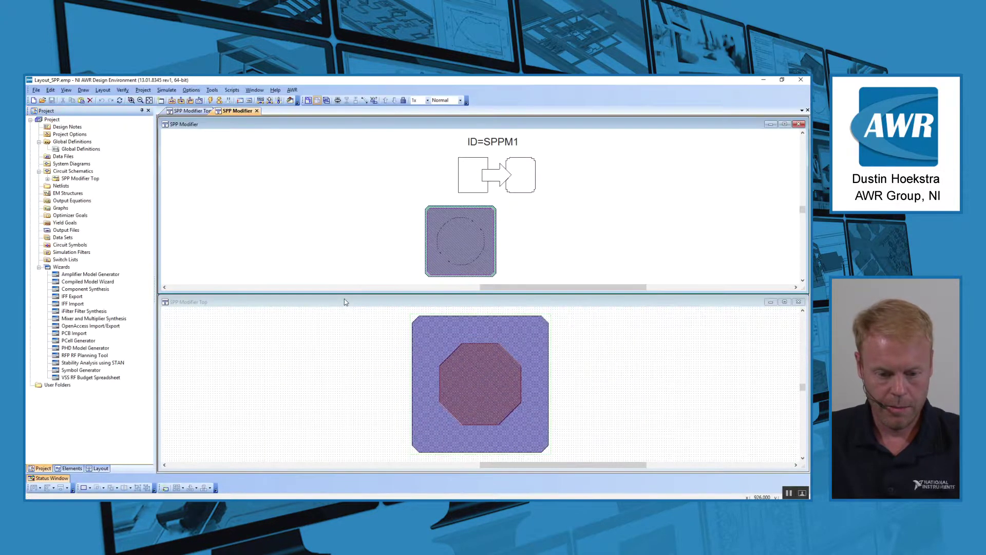
Open a 3D layout view of the SPP Modifier schematic with Ctrl+Shift+L.
{"action": "left_click", "coordinate": [394, 377]}
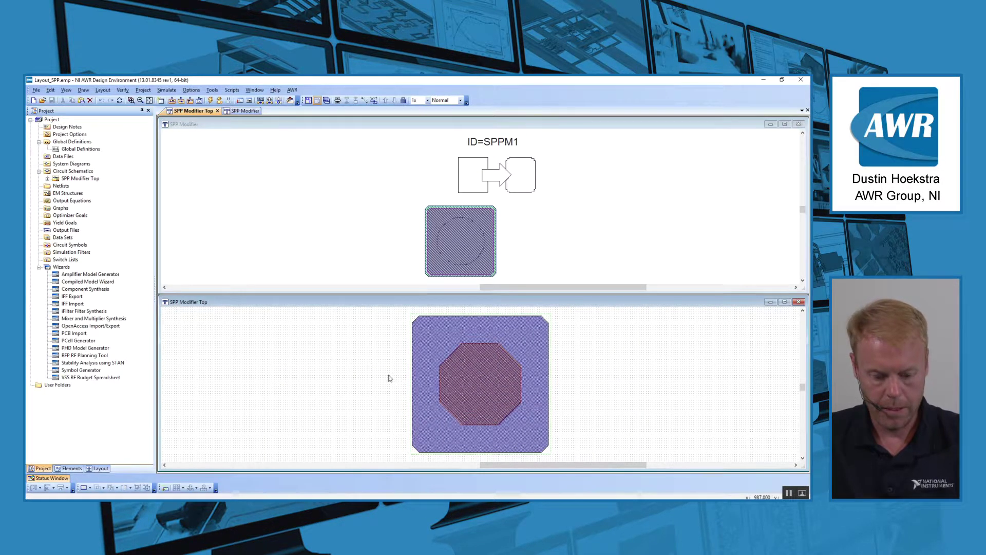
{"action": "left_click", "coordinate": [371, 215]}
{"action": "key", "text": "ctrl+shift+l"}
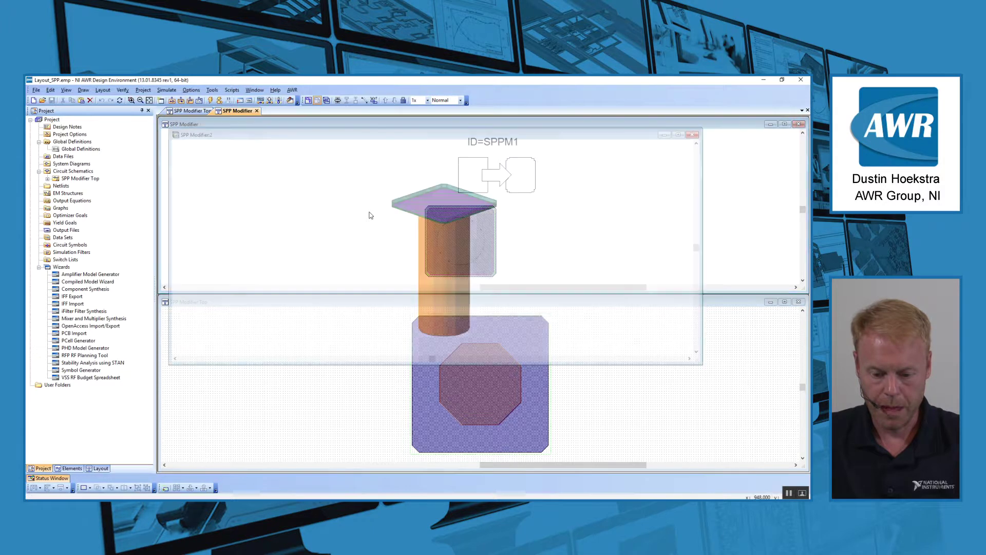
Rotate, tilt and zoom the 3D via and pad, then select the SPPM1 modifier in SPP Modifier:1.
{"action": "left_click_drag", "start_coordinate": [434, 238], "coordinate": [504, 262]}
{"action": "left_click_drag", "start_coordinate": [453, 304], "coordinate": [461, 240]}
{"action": "right_click", "coordinate": [338, 222]}
{"action": "left_click", "coordinate": [359, 226]}
{"action": "left_click_drag", "start_coordinate": [405, 288], "coordinate": [435, 263]}
{"action": "left_click", "coordinate": [734, 221]}
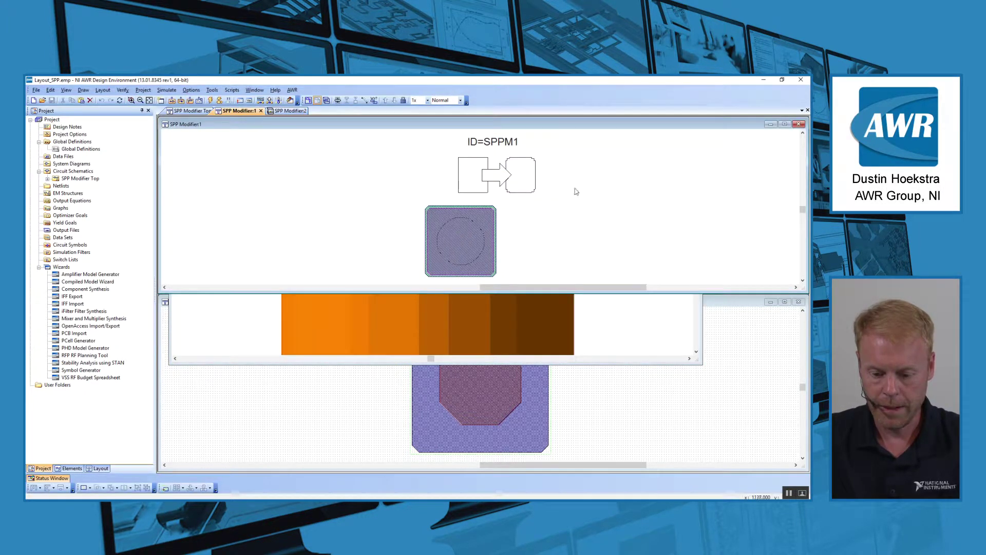
{"action": "left_click", "coordinate": [517, 176]}
{"action": "right_click", "coordinate": [517, 176]}
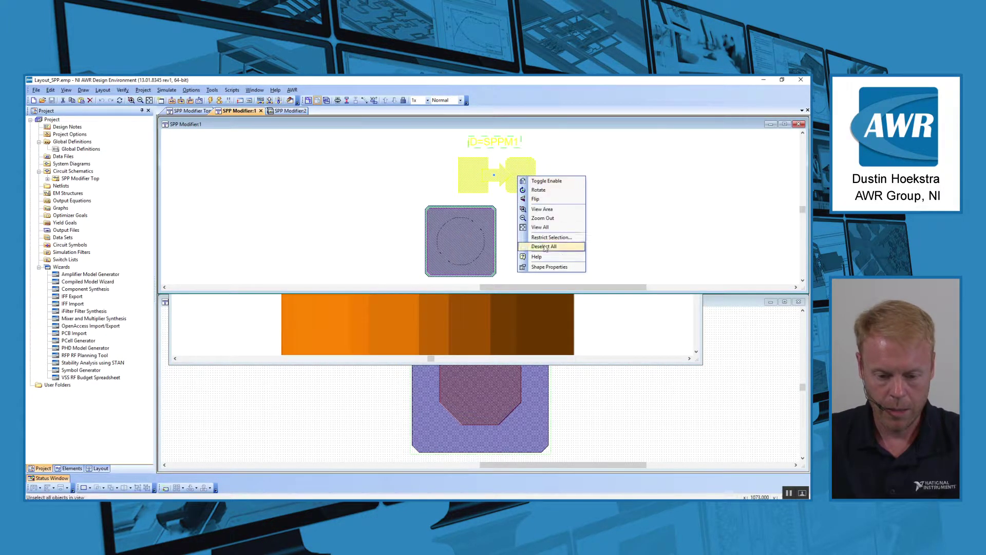
{"action": "left_click", "coordinate": [541, 263]}
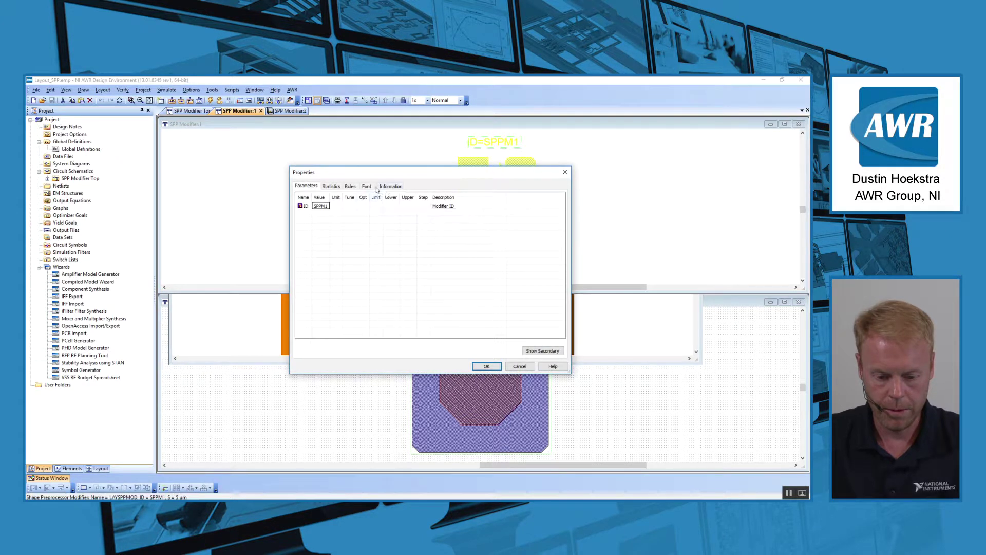
{"action": "left_click", "coordinate": [349, 187]}
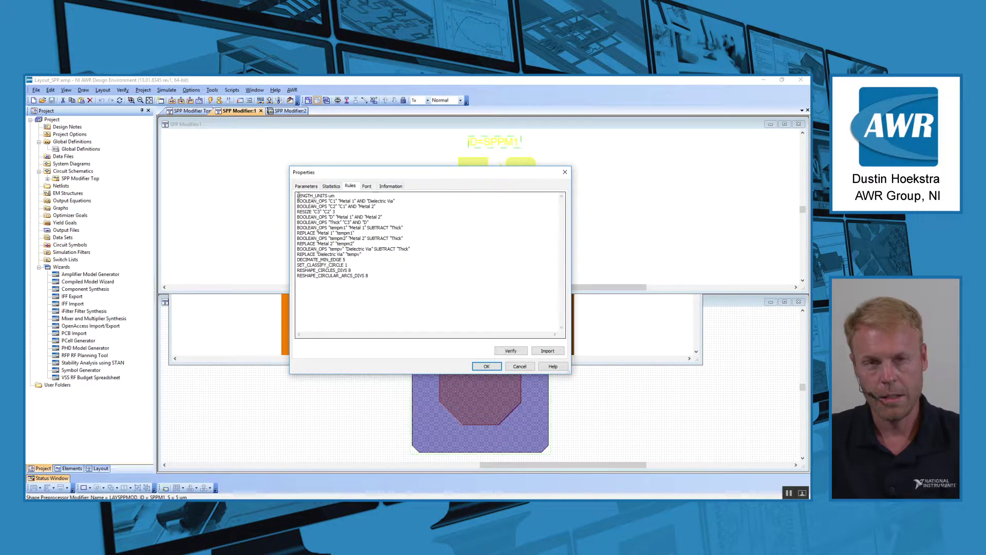
{"action": "left_click_drag", "start_coordinate": [298, 198], "coordinate": [420, 283]}
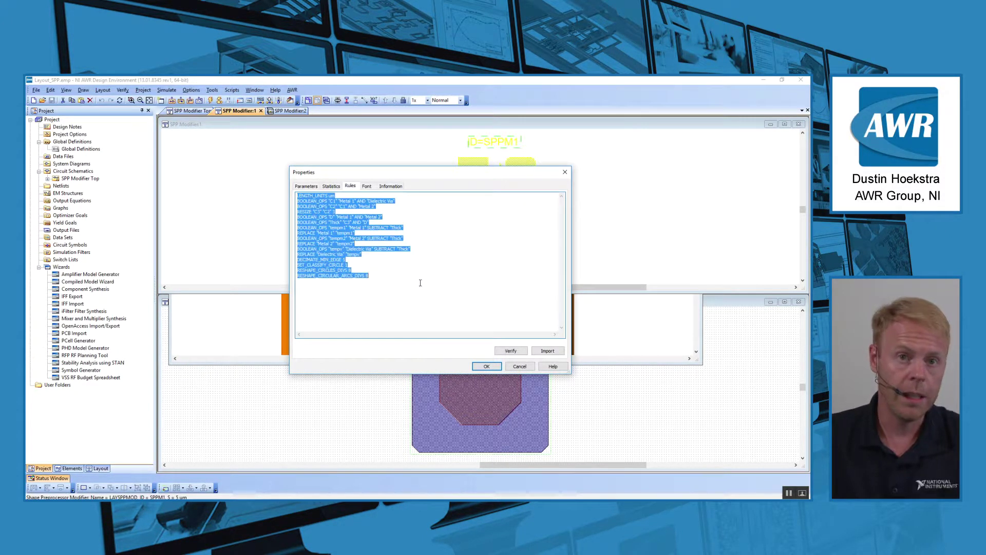
{"action": "left_click", "coordinate": [419, 282]}
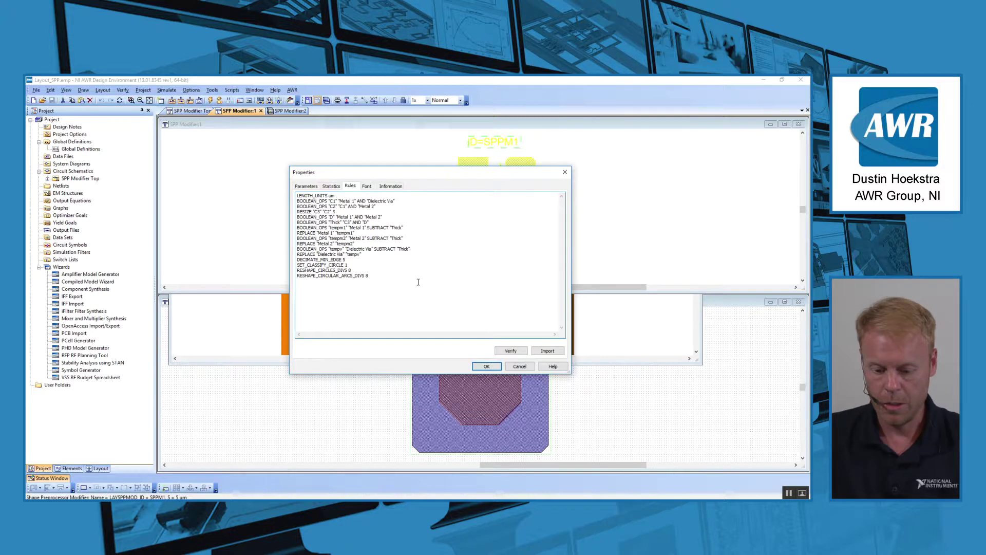
{"action": "left_click", "coordinate": [485, 366]}
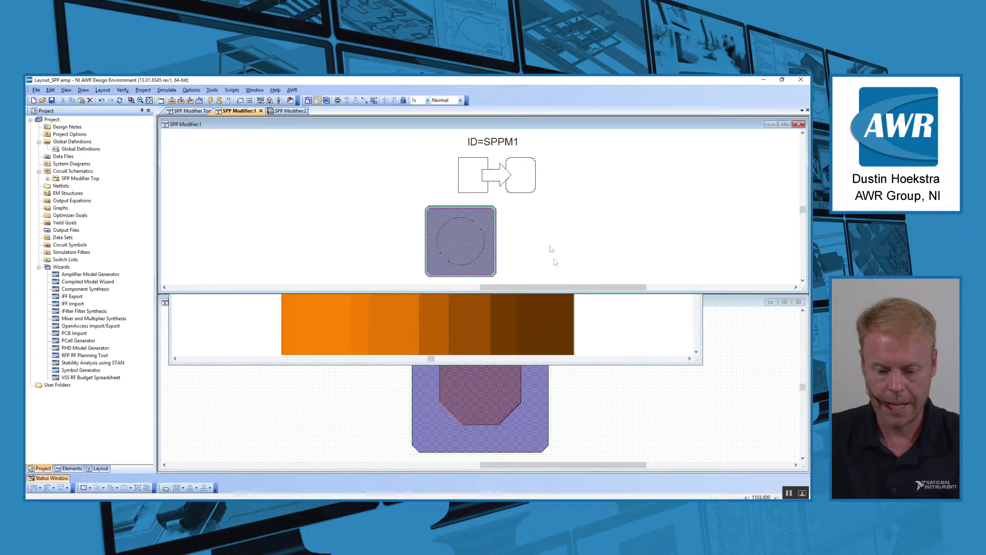
Maximize the SPP Modifier Top layout, view it in 3D, and zoom onto the octagonal pillar top.
{"action": "left_click", "coordinate": [626, 409]}
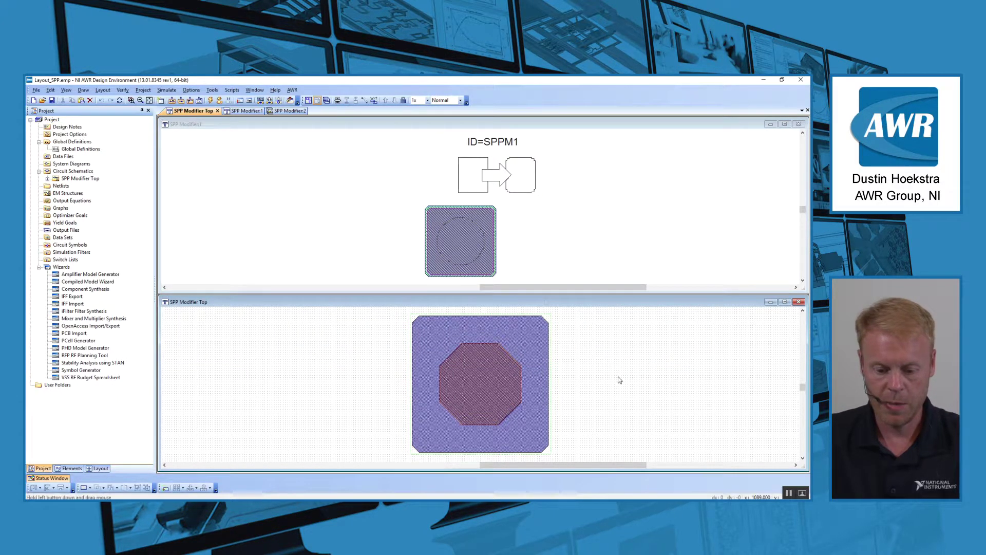
{"action": "key", "text": "ctrl+F10"}
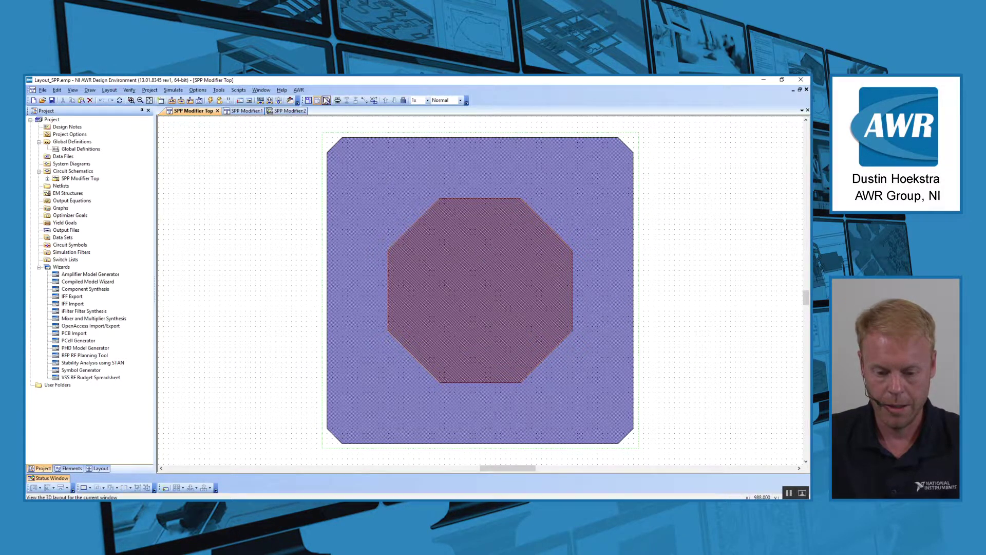
{"action": "left_click", "coordinate": [327, 100]}
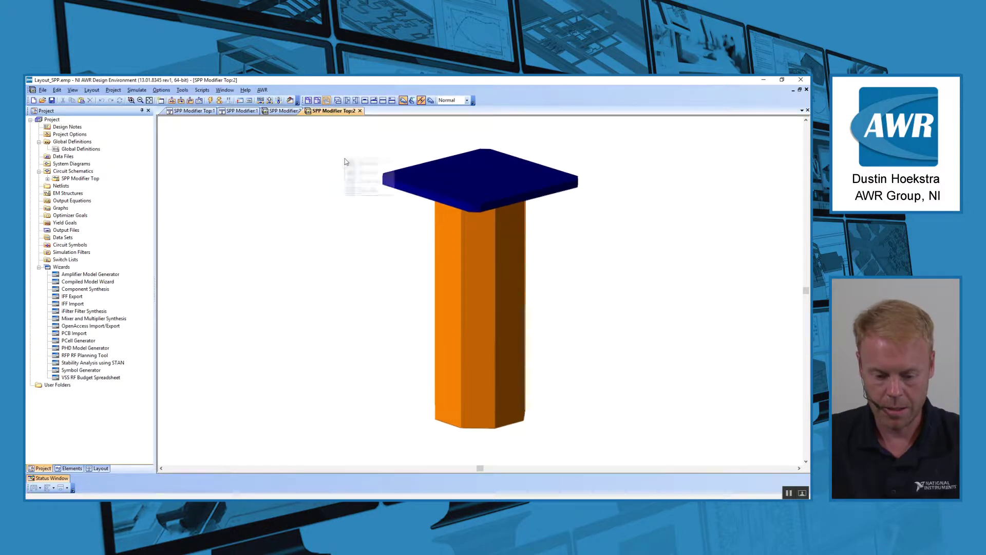
{"action": "left_click", "coordinate": [360, 164]}
{"action": "left_click_drag", "start_coordinate": [361, 155], "coordinate": [605, 227]}
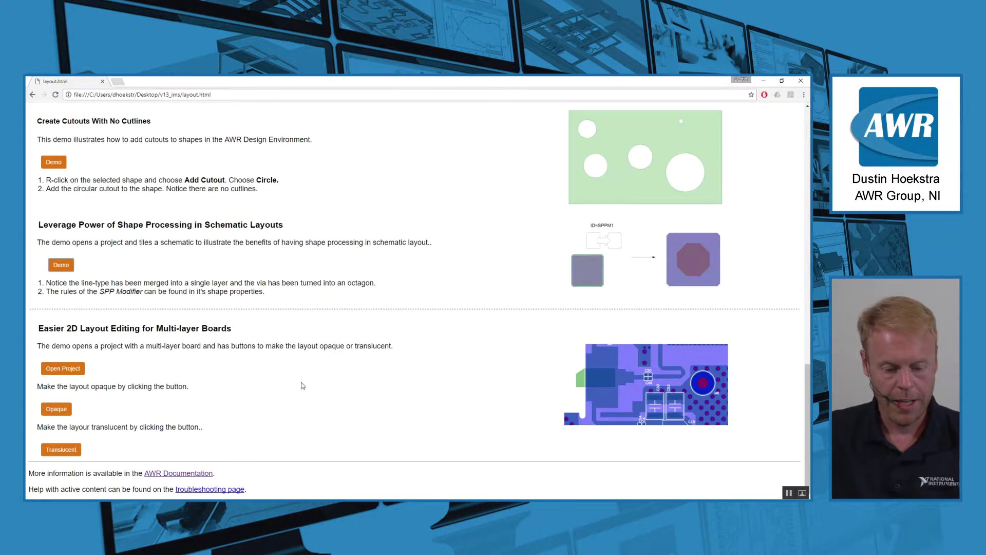
Open the project for the Easier 2D Layout Editing for Multi-layer Boards demo.
{"action": "left_click", "coordinate": [77, 370]}
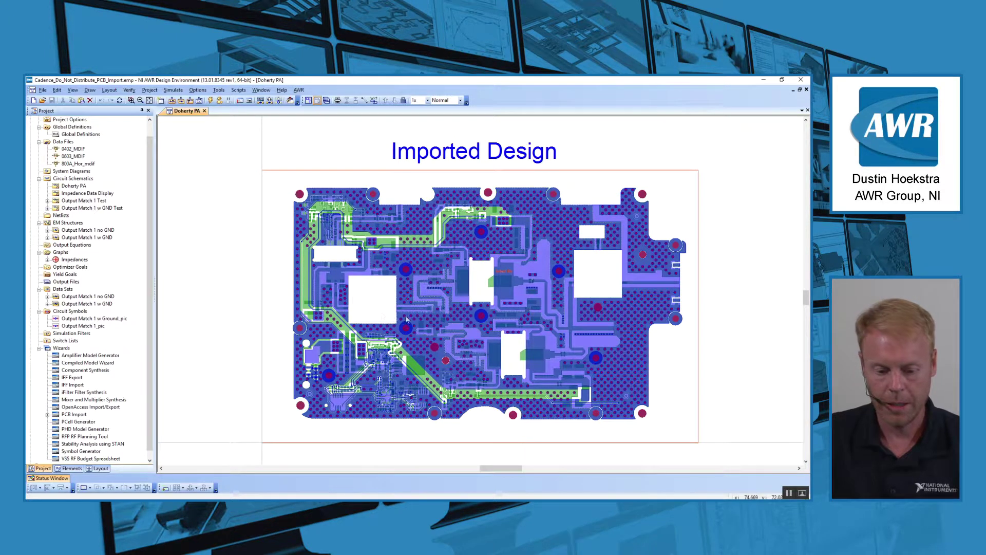
Zoom into a board region, return to View All, and show the Layout pane's drawing layers.
{"action": "right_click", "coordinate": [221, 246]}
{"action": "left_click", "coordinate": [237, 250]}
{"action": "left_click_drag", "start_coordinate": [276, 220], "coordinate": [380, 292]}
{"action": "right_click", "coordinate": [262, 252]}
{"action": "left_click", "coordinate": [281, 275]}
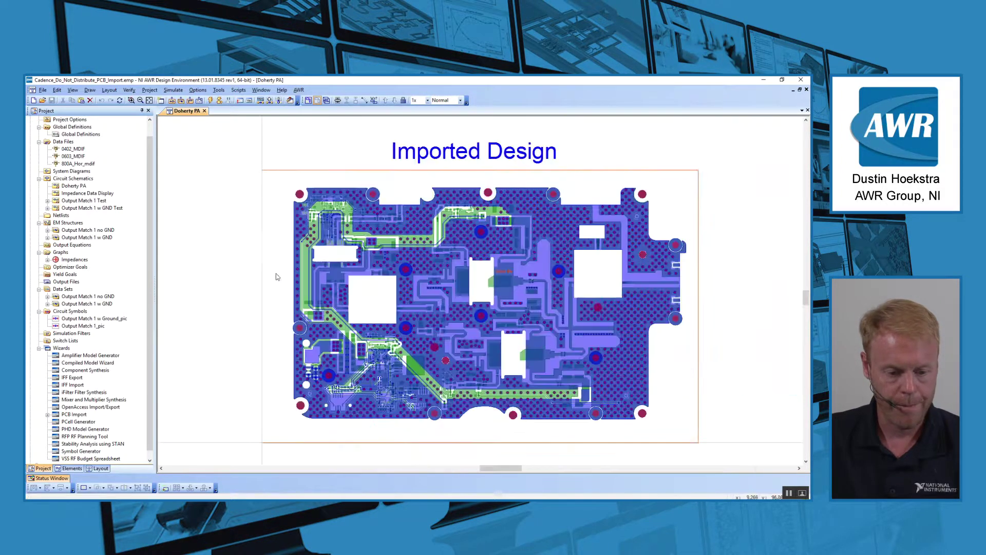
{"action": "left_click", "coordinate": [99, 468]}
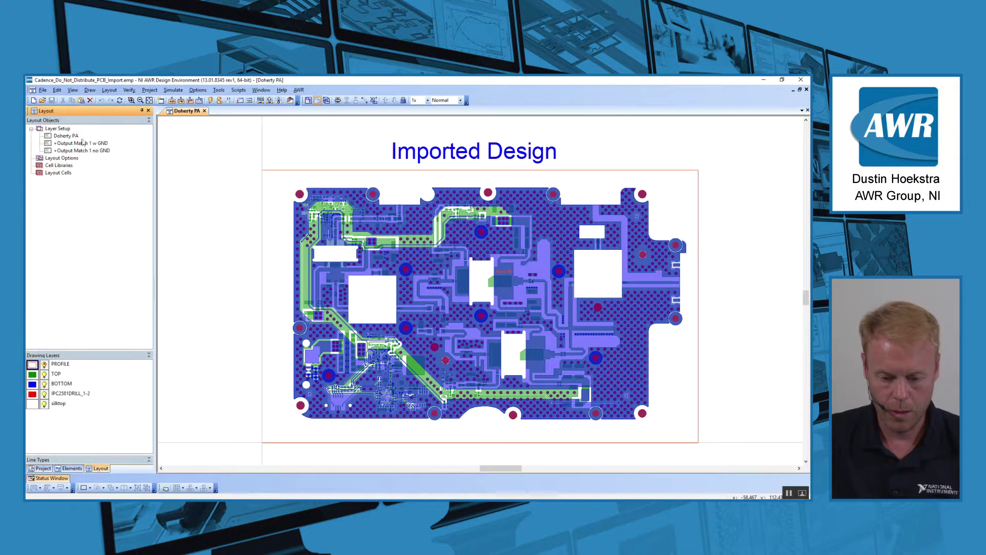
Open Doherty PA's drawing layer options and preview the board with every layer opaque.
{"action": "double_click", "coordinate": [66, 136]}
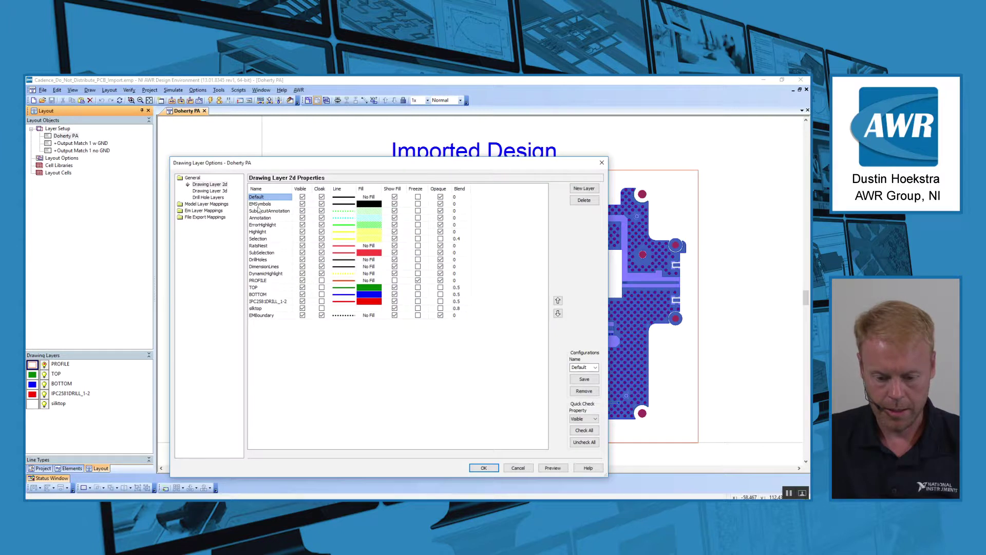
{"action": "left_click", "coordinate": [446, 198]}
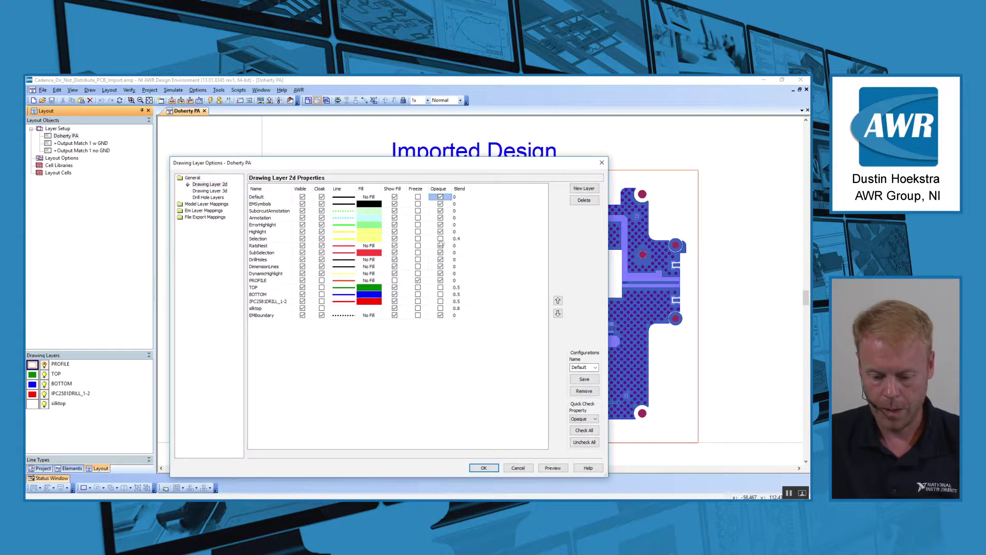
{"action": "left_click", "coordinate": [441, 315], "text": "shift"}
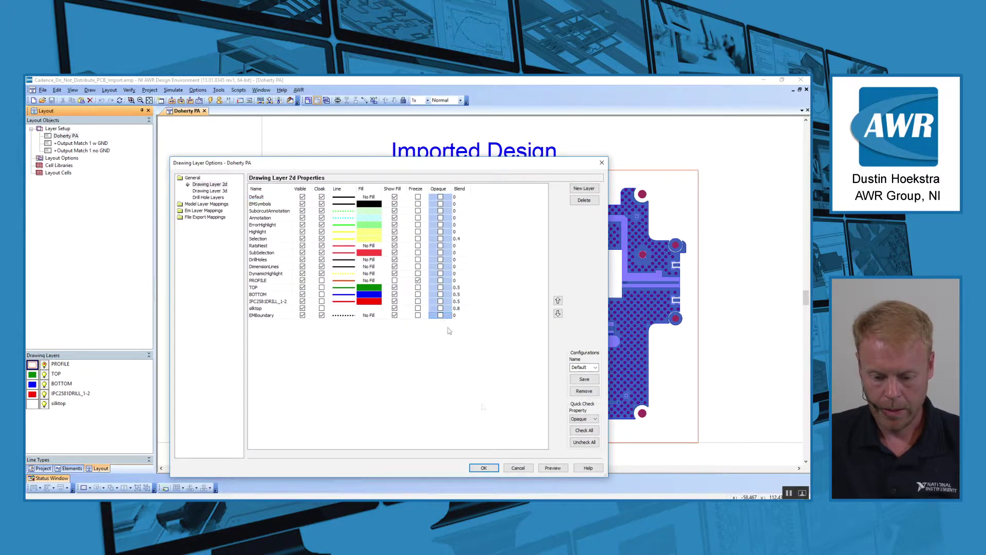
{"action": "left_click", "coordinate": [553, 468]}
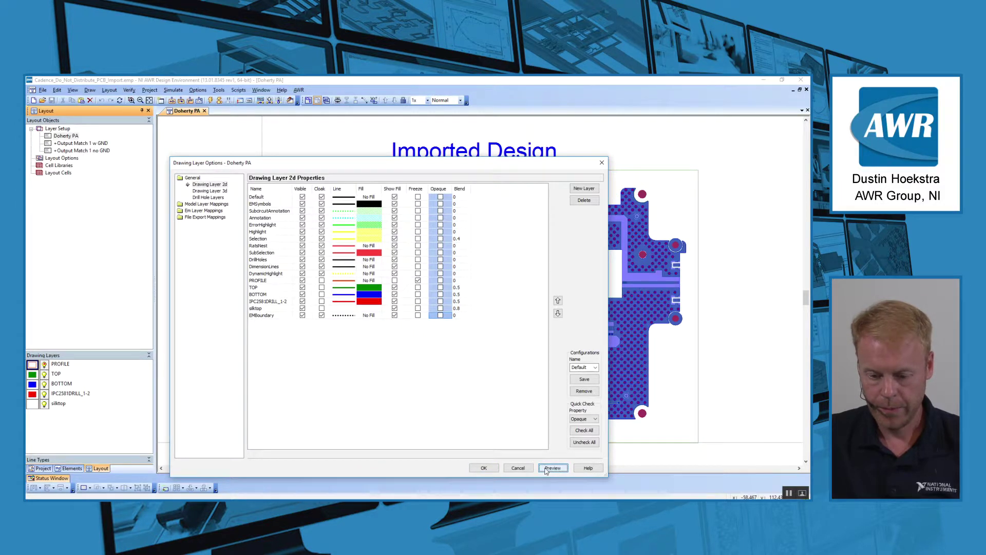
{"action": "left_click", "coordinate": [441, 315]}
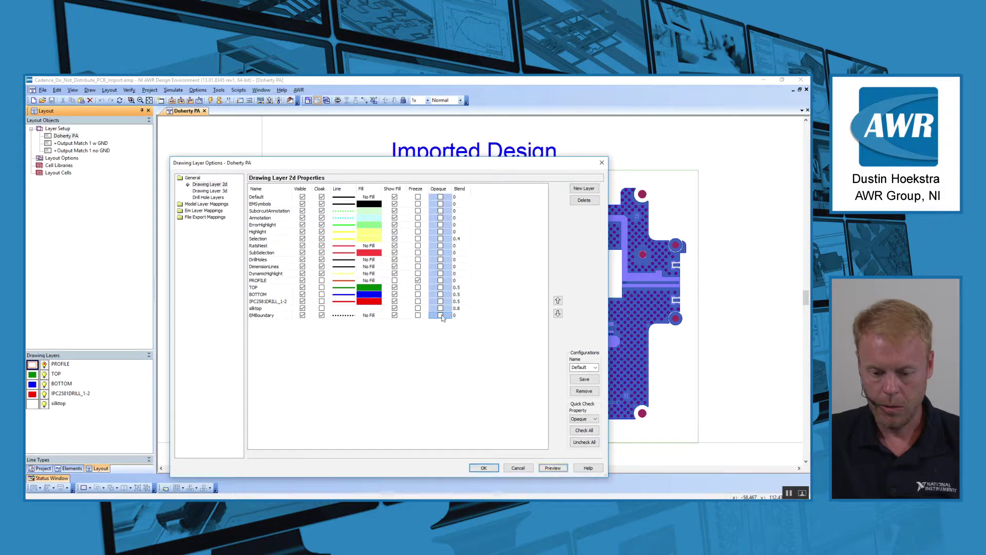
{"action": "left_click", "coordinate": [551, 468]}
Turn opacity off for all layers, preview the translucent board, and confirm with OK.
{"action": "left_click_drag", "start_coordinate": [452, 164], "coordinate": [127, 162]}
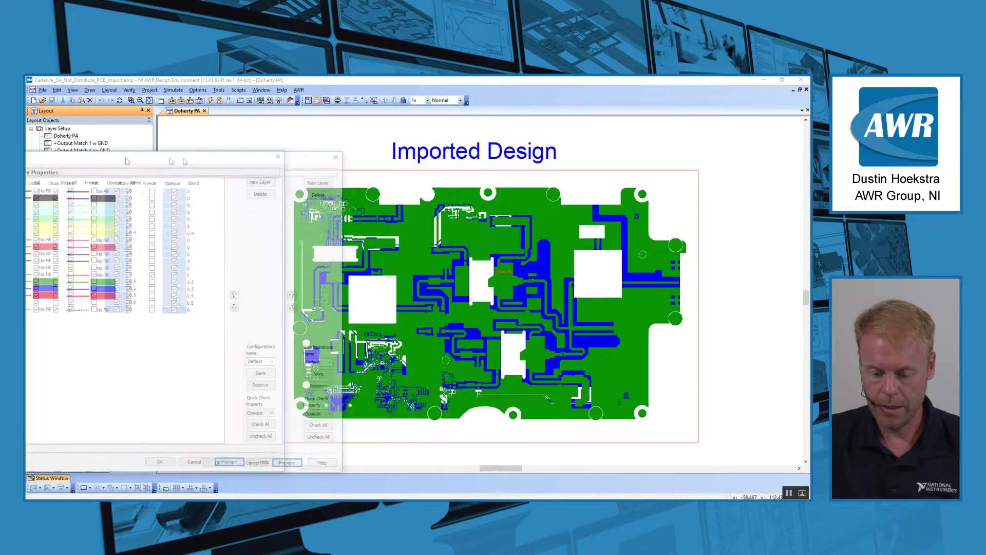
{"action": "left_click_drag", "start_coordinate": [308, 156], "coordinate": [478, 140]}
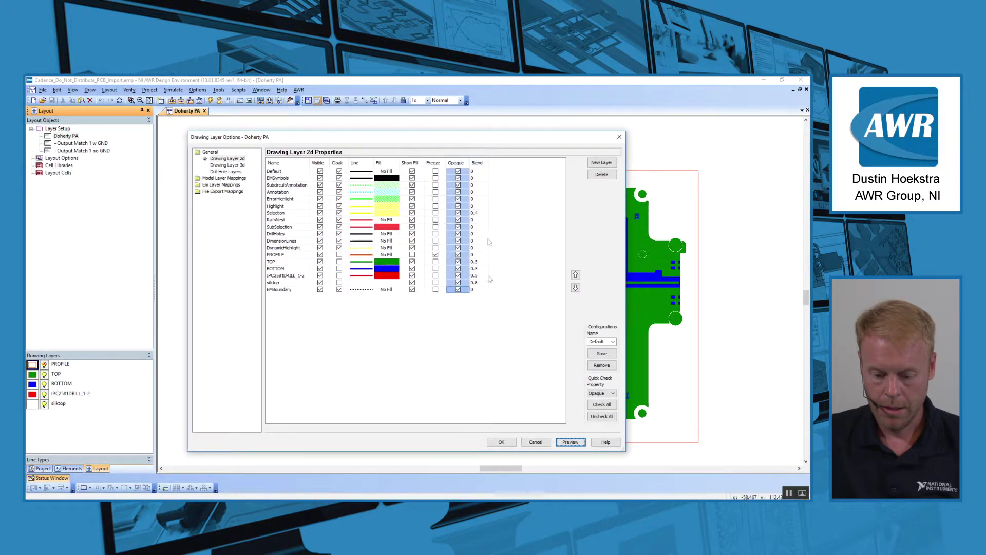
{"action": "left_click", "coordinate": [567, 444]}
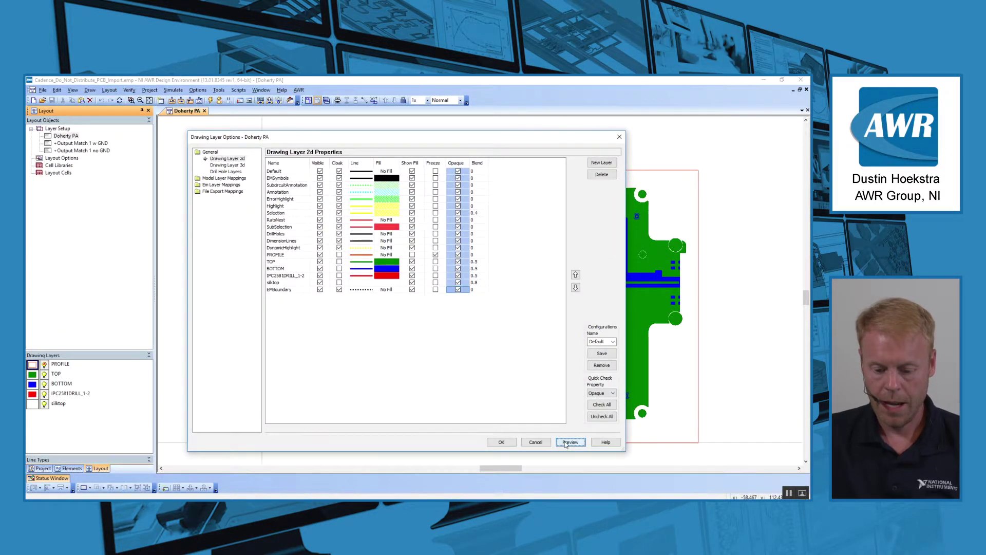
{"action": "left_click", "coordinate": [458, 290]}
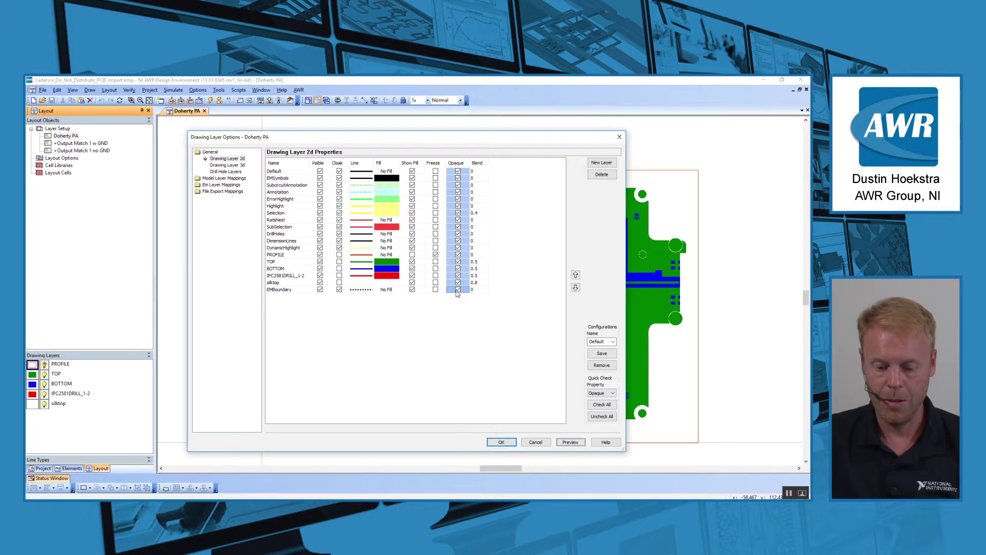
{"action": "left_click", "coordinate": [566, 443]}
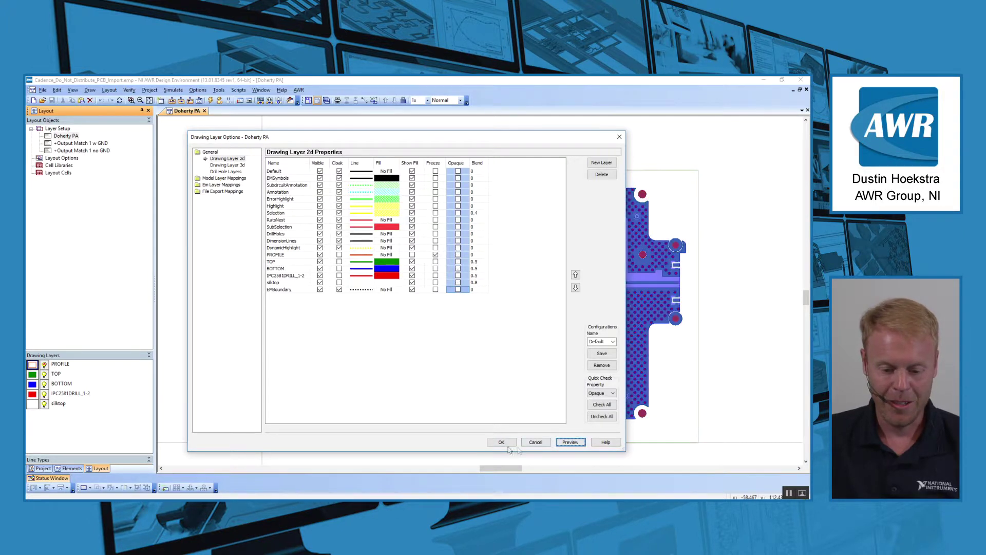
{"action": "left_click", "coordinate": [502, 442]}
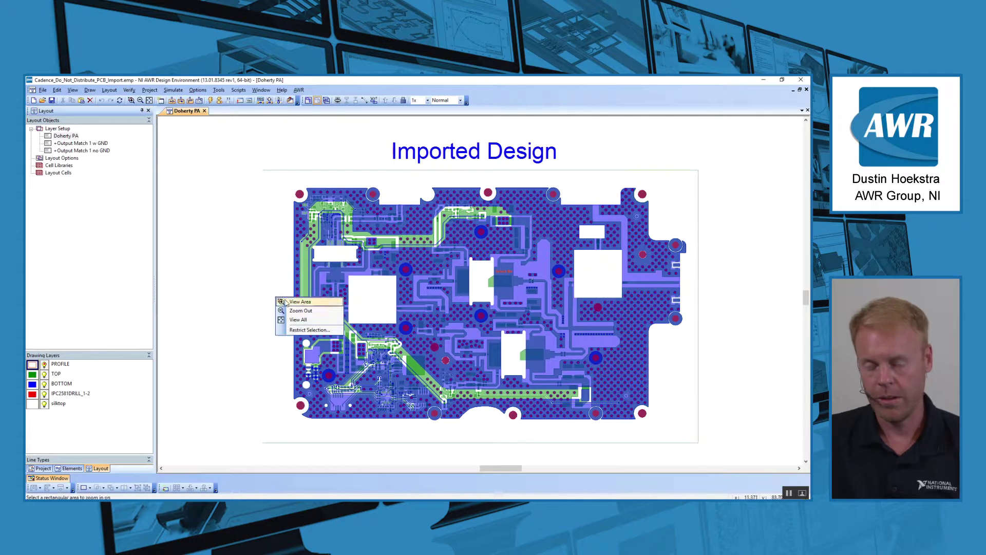
{"action": "left_click", "coordinate": [290, 307]}
{"action": "left_click_drag", "start_coordinate": [279, 178], "coordinate": [504, 317]}
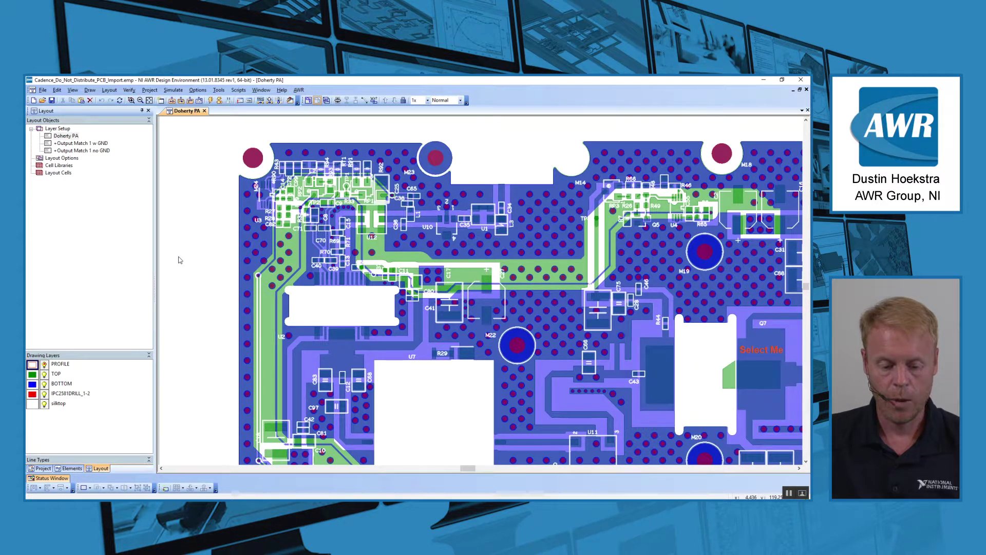
{"action": "right_click", "coordinate": [205, 251]}
{"action": "left_click", "coordinate": [219, 267]}
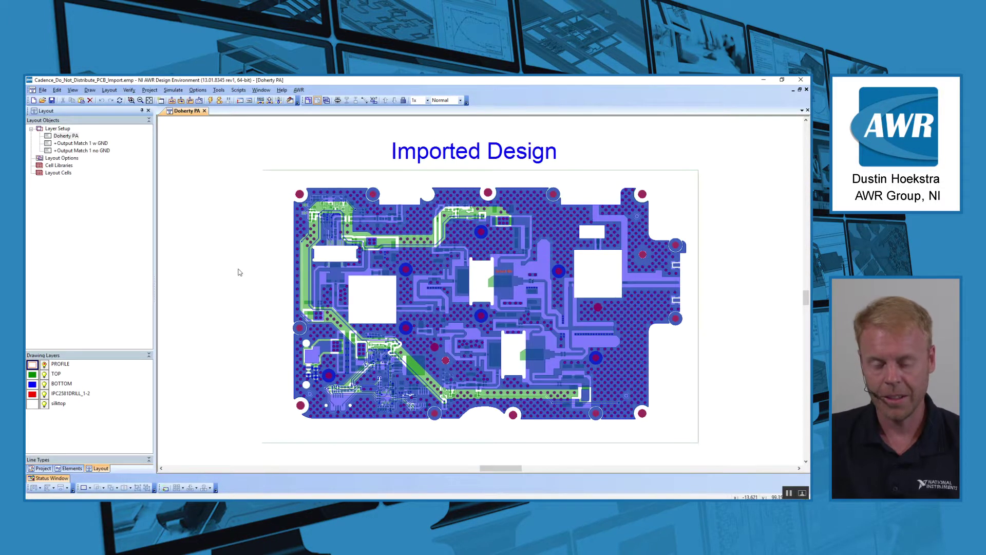